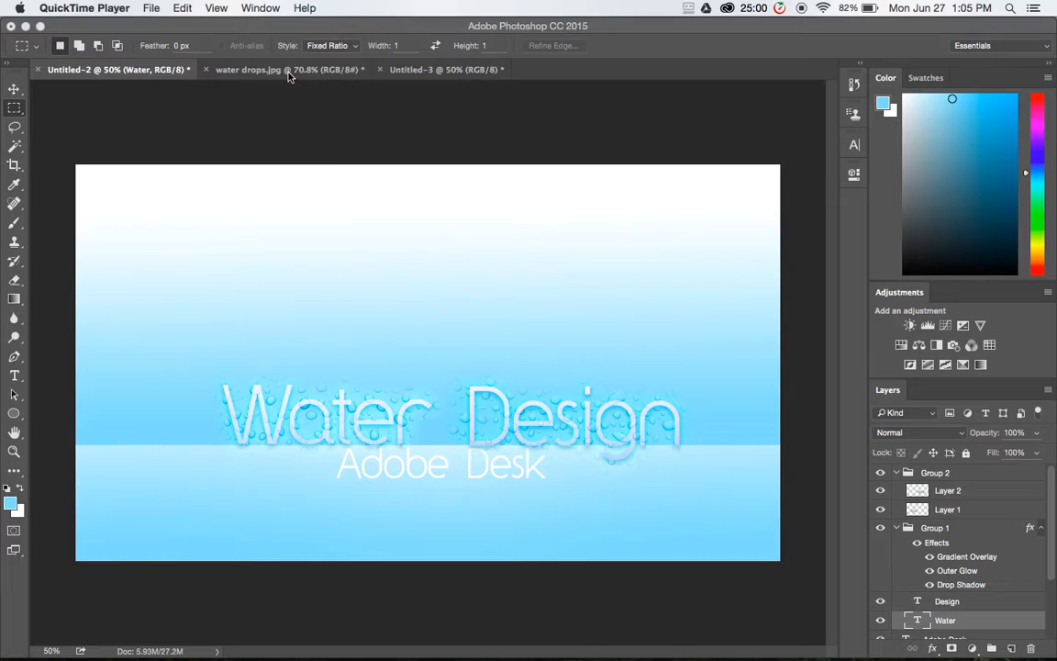
- In the blank Untitled-3 document, duplicate the Background layer, hide the original and rename the copy "layer 1"
click(289, 73)
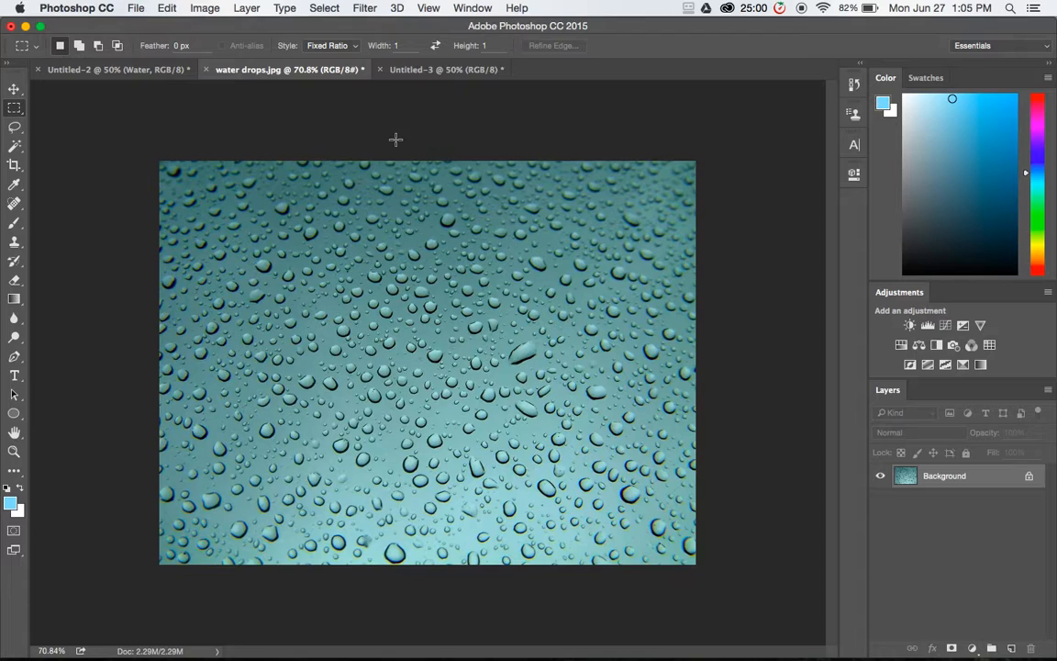
click(421, 71)
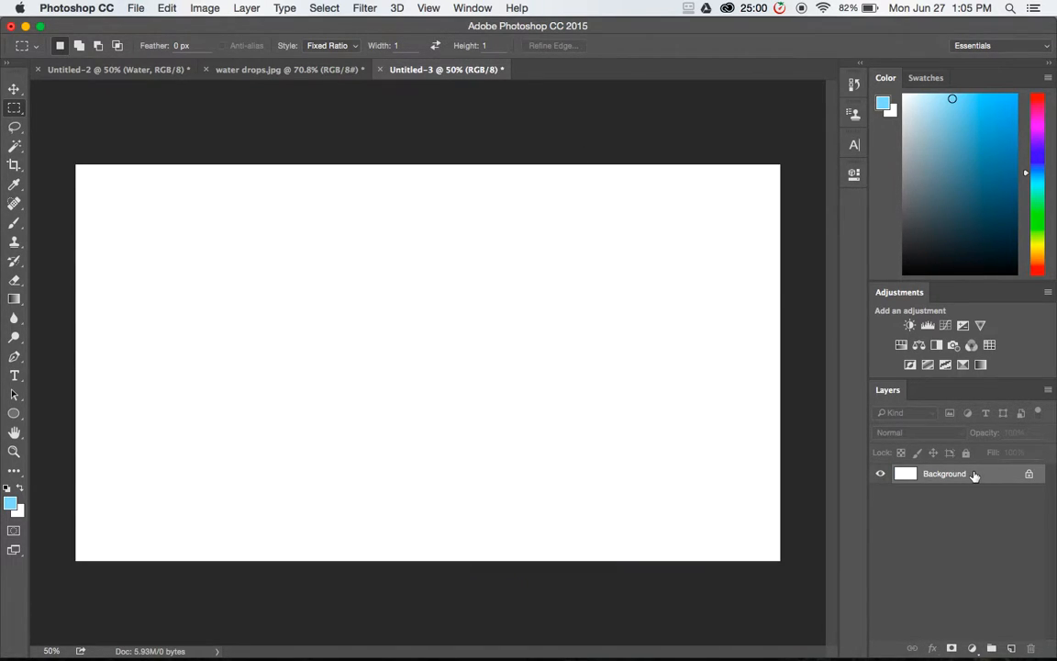
drag(975, 475, 1011, 646)
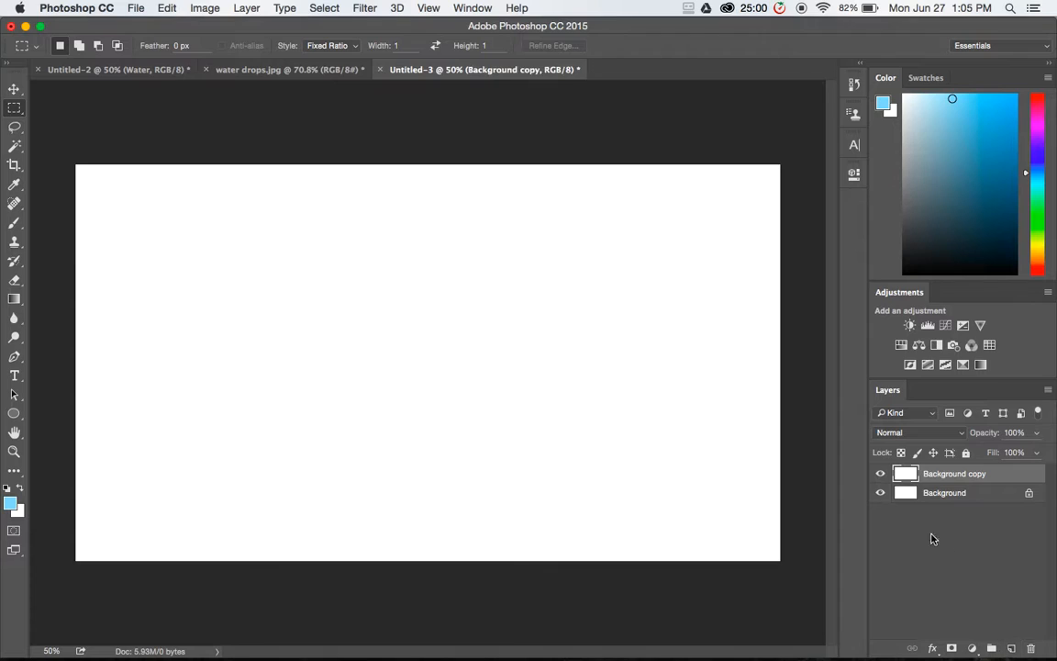
click(881, 493)
double_click(952, 475)
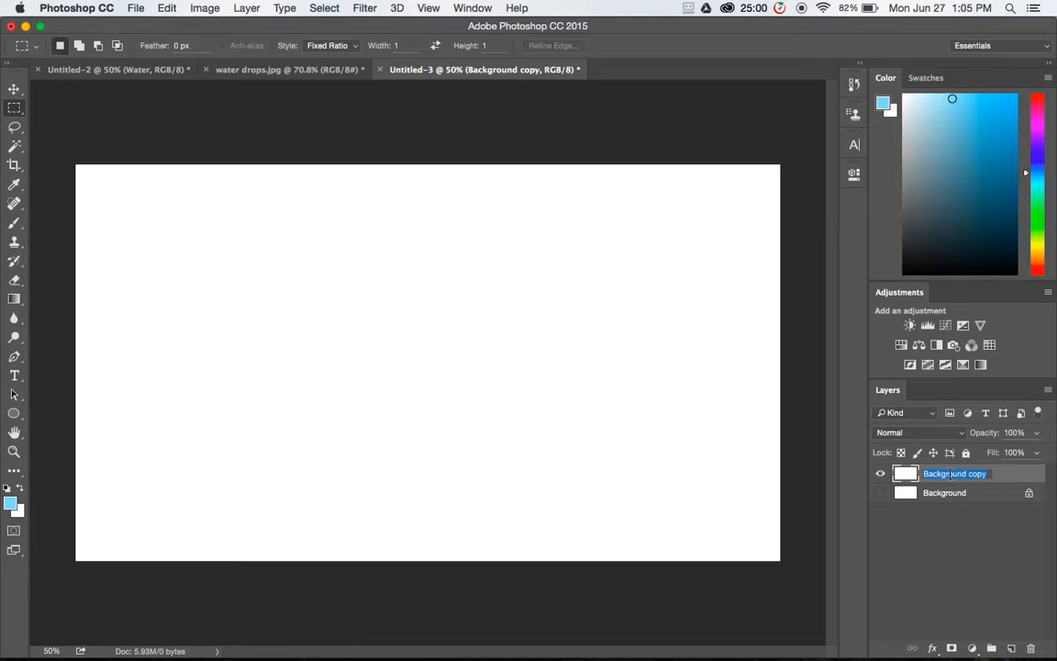
text(layer 1)
key(Return)
- Fill layer 1 with a vertical linear gradient running from light blue (#8ddbf9) near the canvas bottom up to white
mouse_move(14, 298)
mouse_down()
mouse_move(73, 304)
mouse_move(71, 318)
mouse_move(80, 298)
mouse_up()
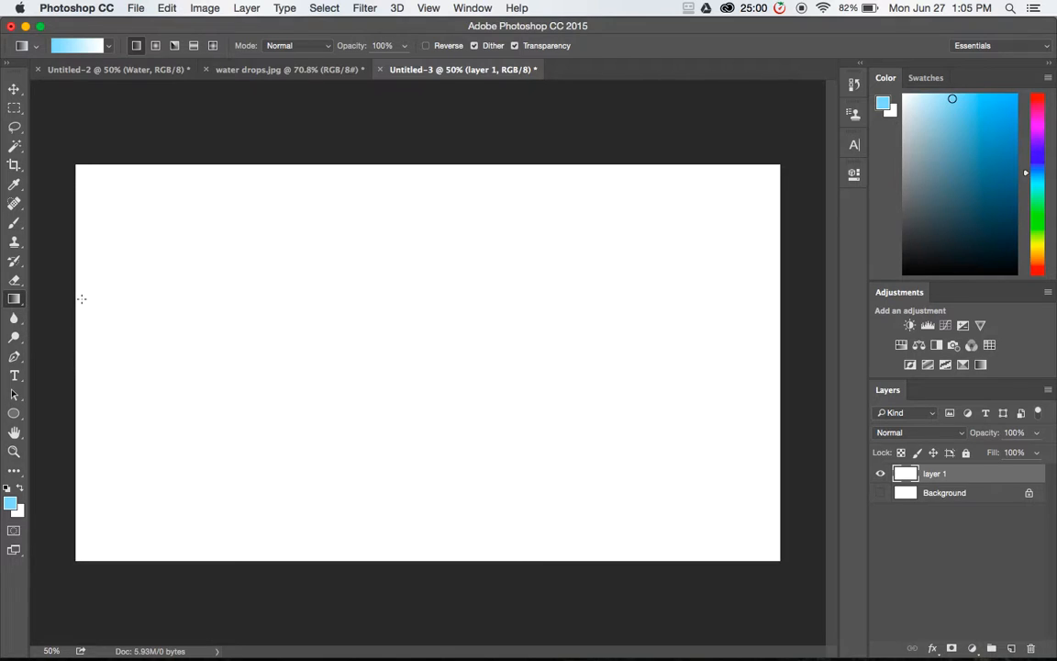
click(886, 104)
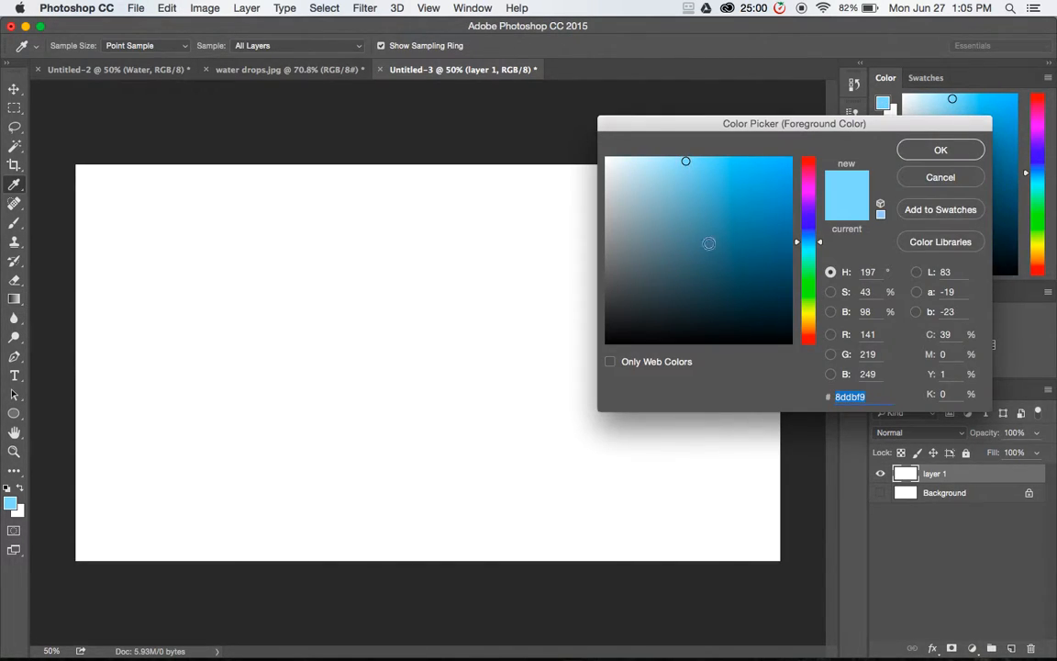
click(941, 151)
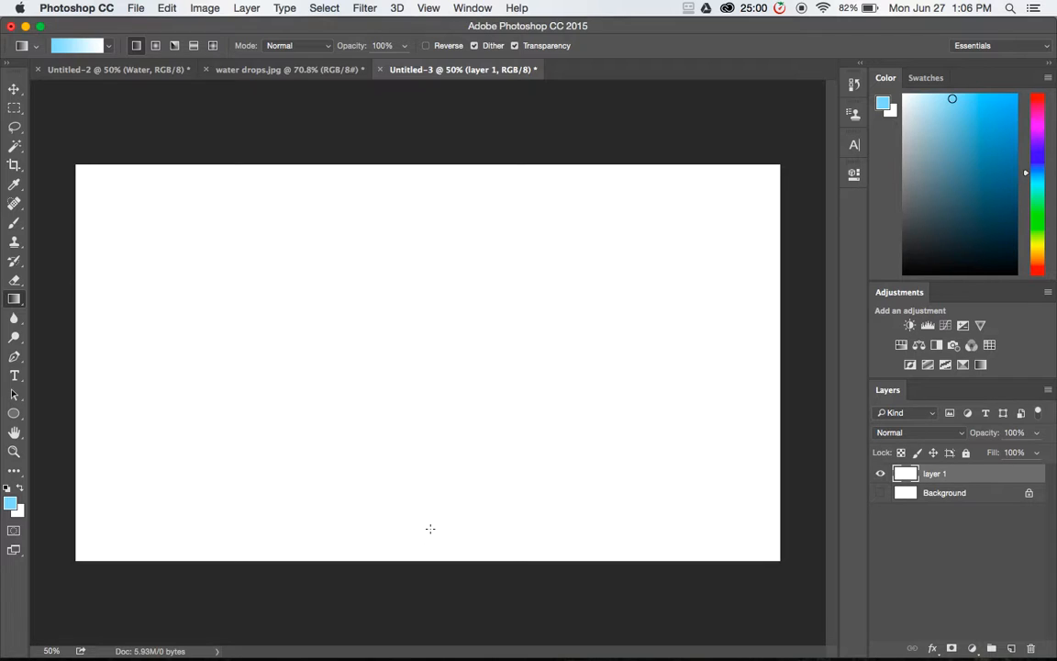
drag(430, 527, 433, 203)
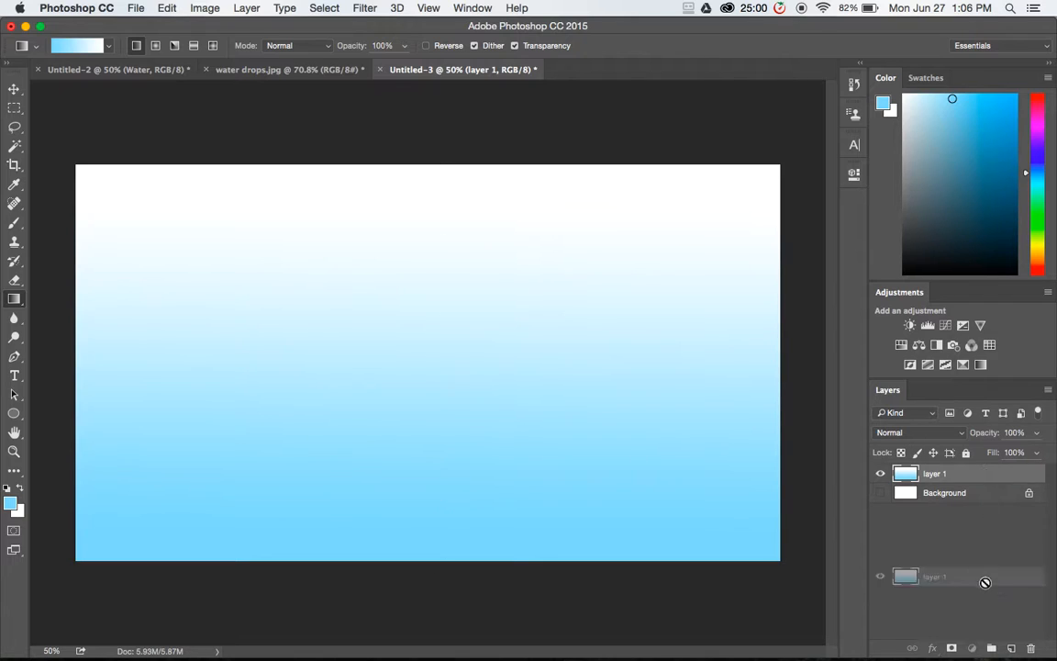
- Duplicate the gradient layer 1 and shrink the copy's height to about 67%, keeping its upper edge in place to form a horizon
mouse_move(1019, 654)
key(super+j)
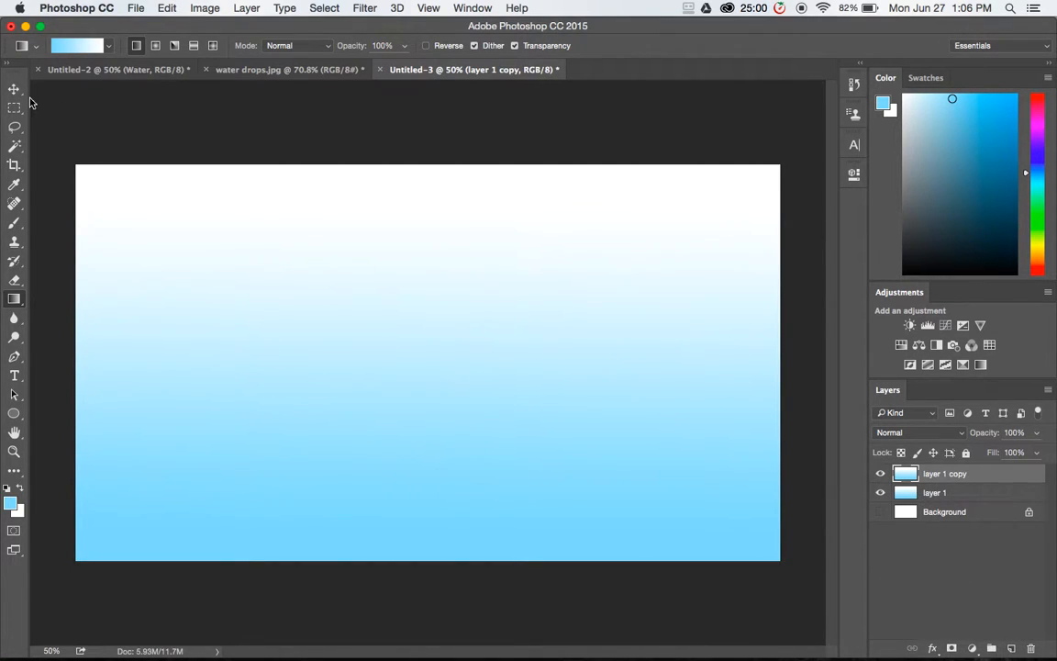
click(20, 90)
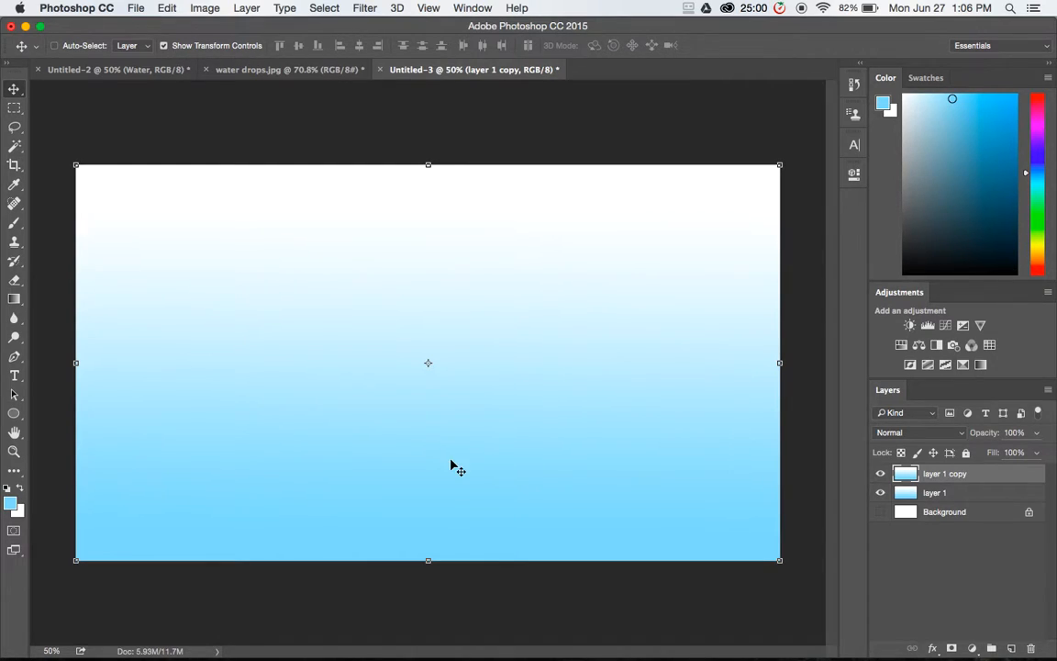
drag(430, 560, 435, 418)
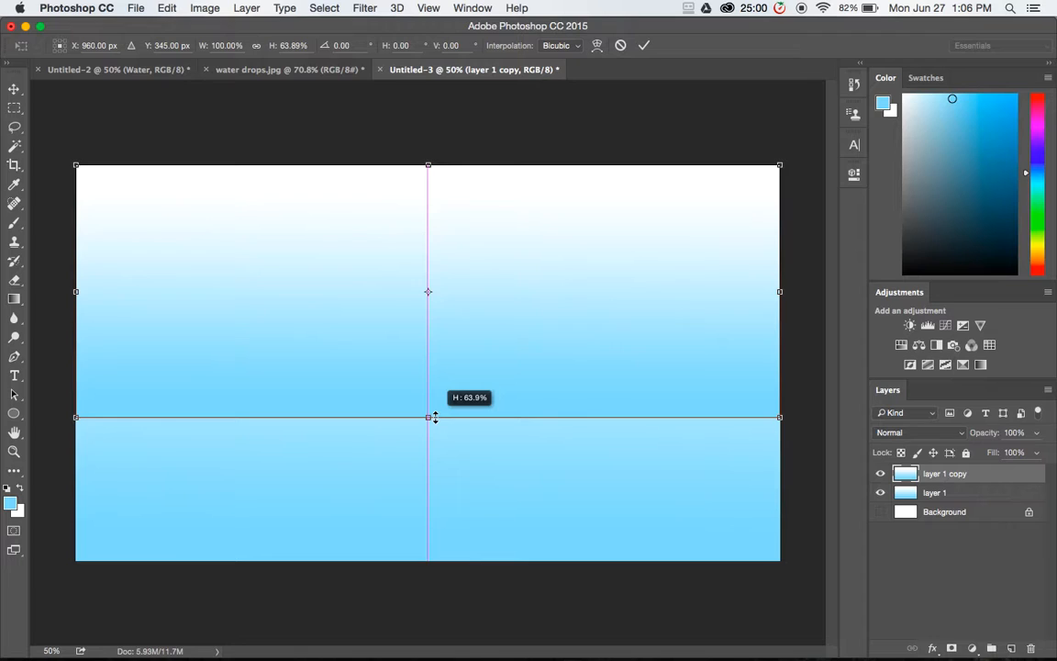
drag(435, 418, 430, 428)
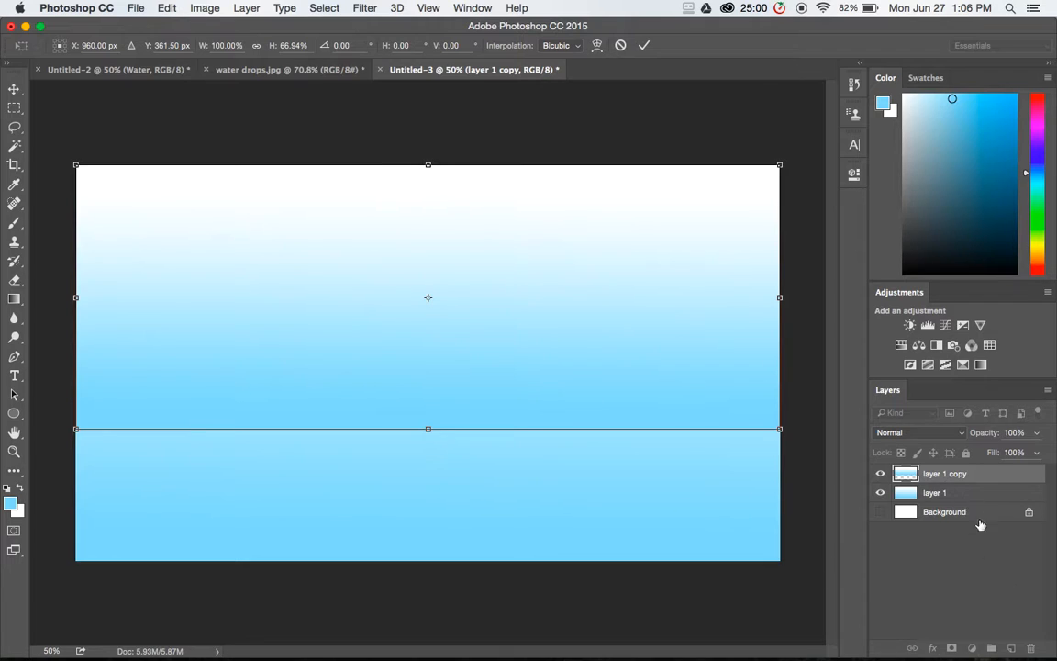
key(Return)
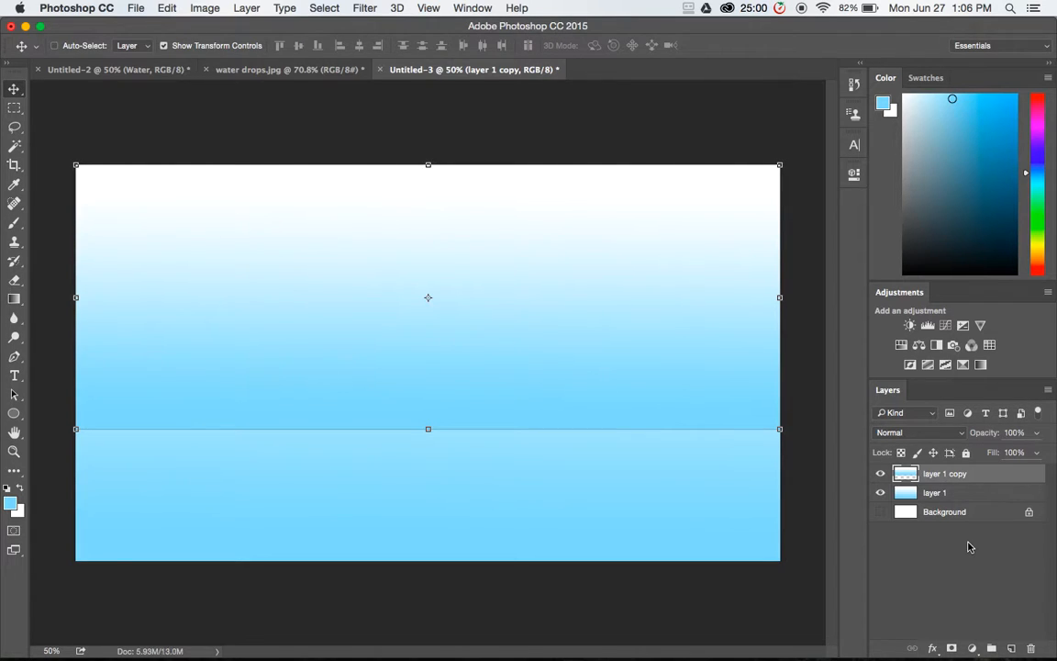
- Add a new layer directly above layer 1 and paint a soft white 1200 px brush glow at the centre of the horizon
click(955, 493)
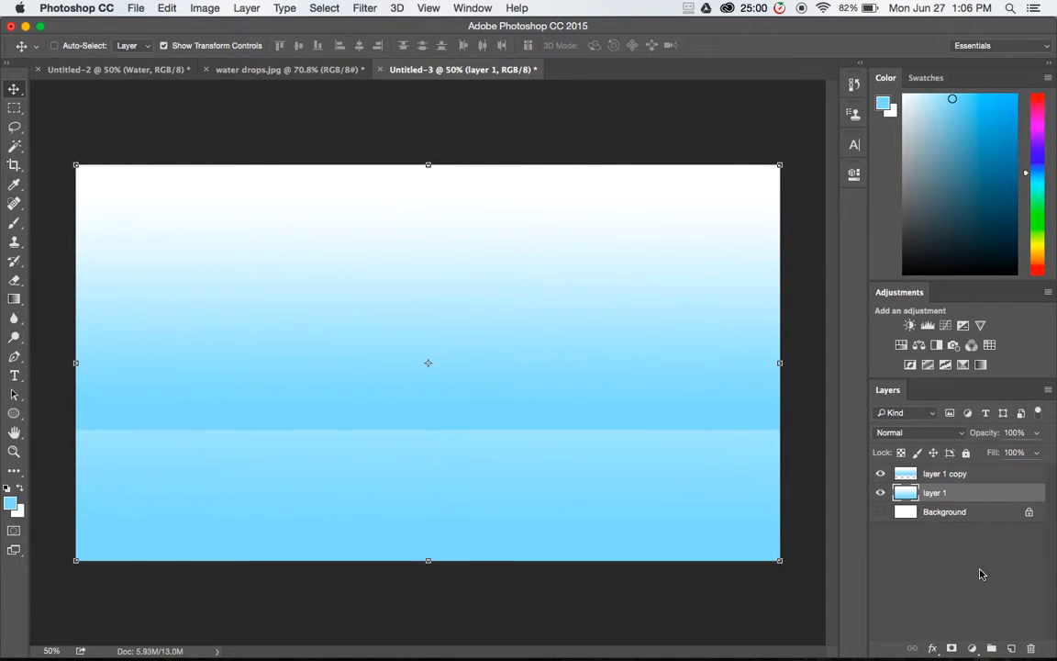
click(1011, 649)
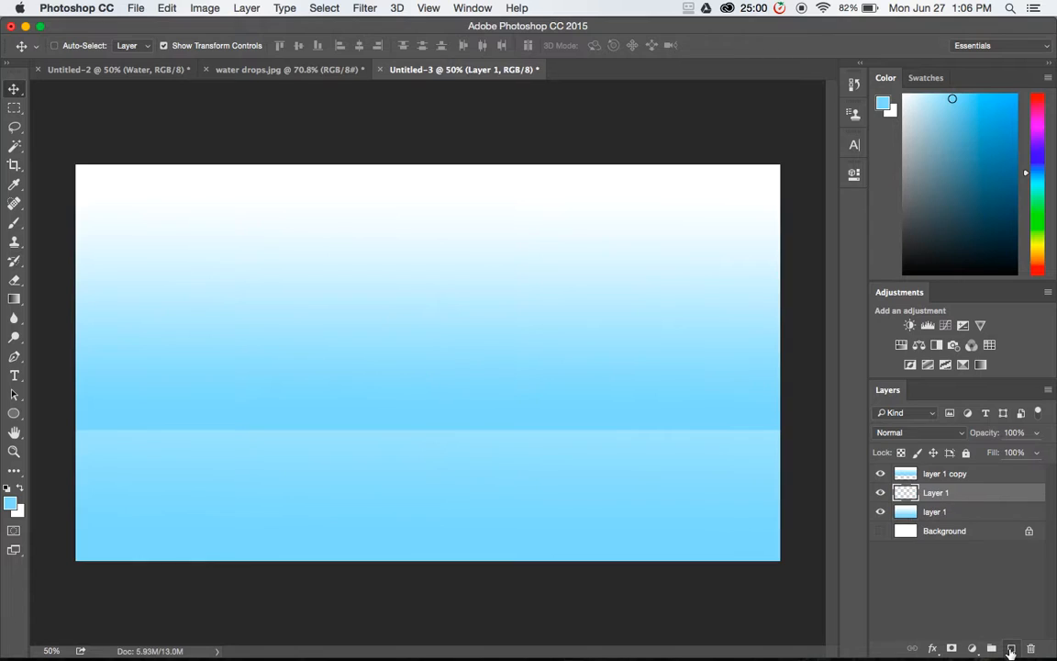
click(14, 222)
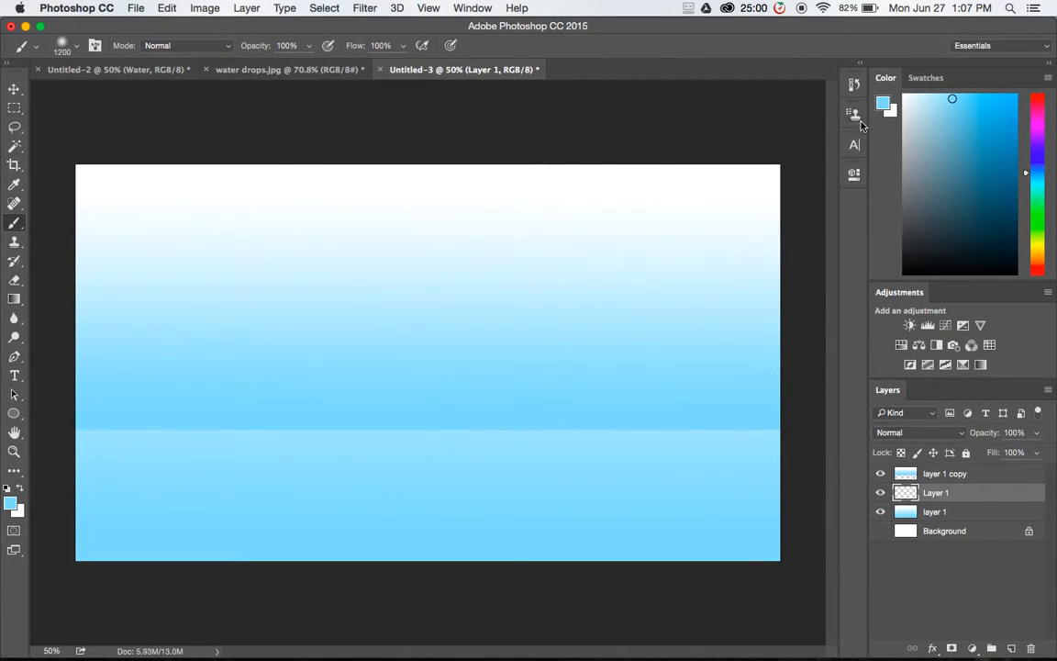
click(19, 487)
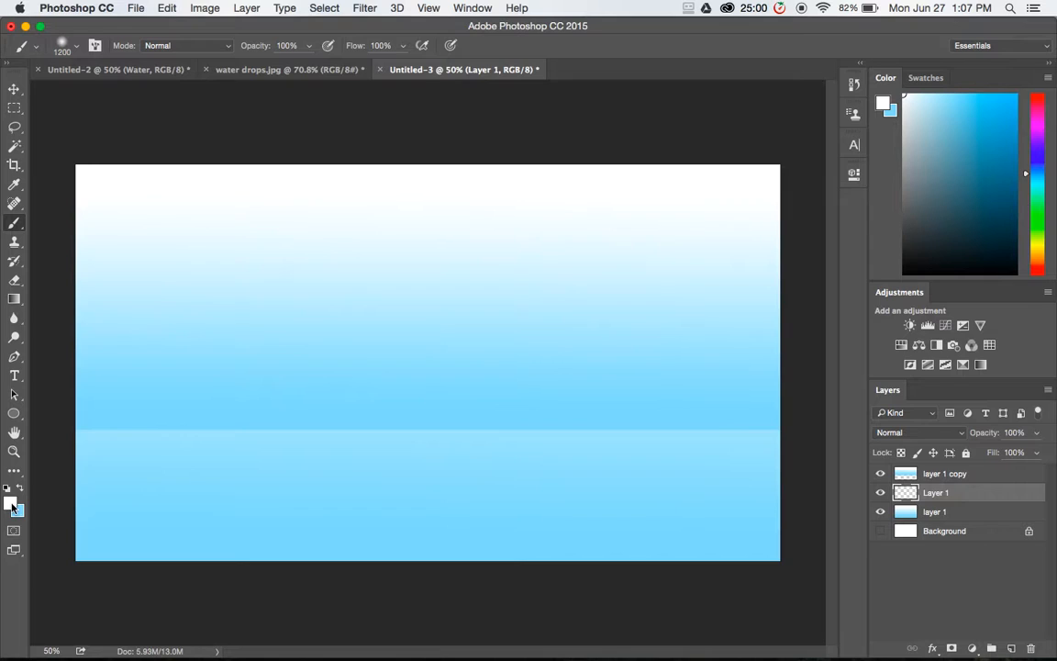
click(78, 51)
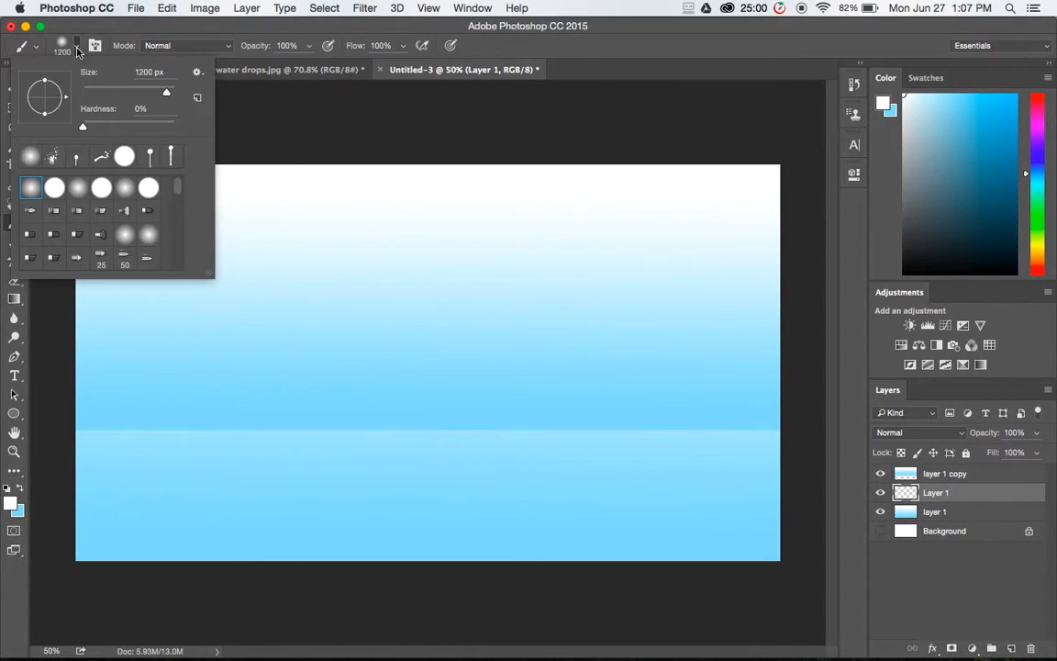
click(78, 51)
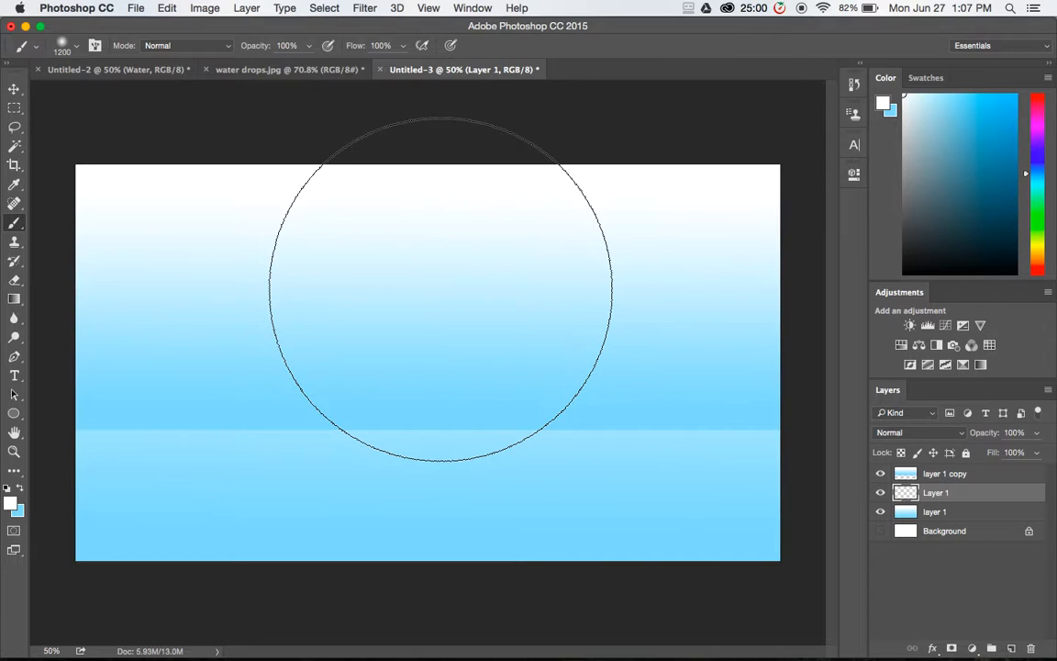
mouse_move(695, 657)
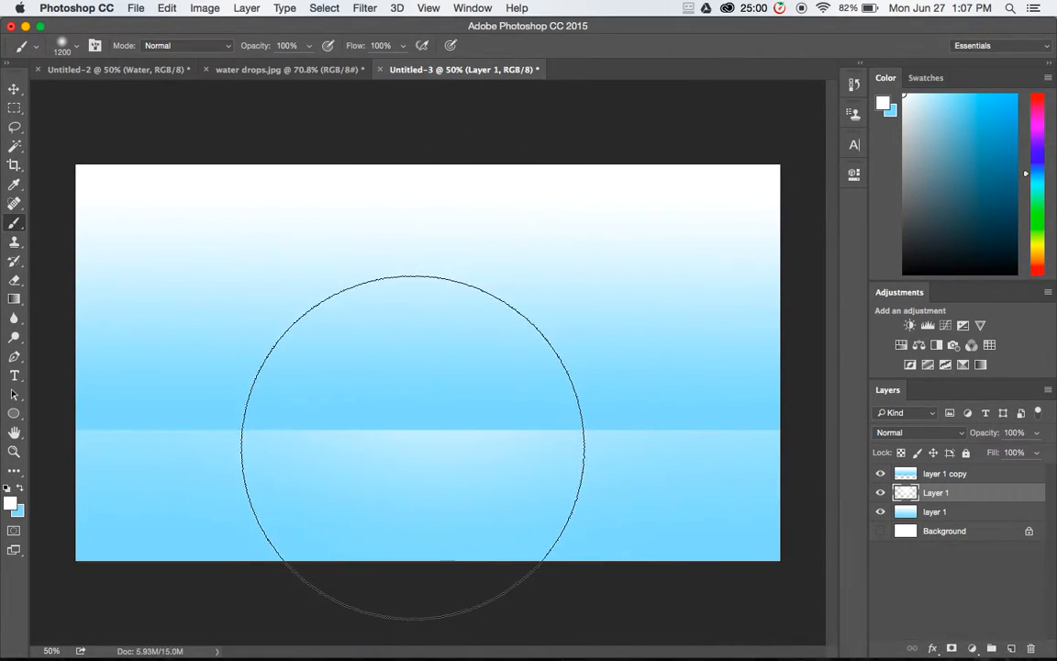
key(v)
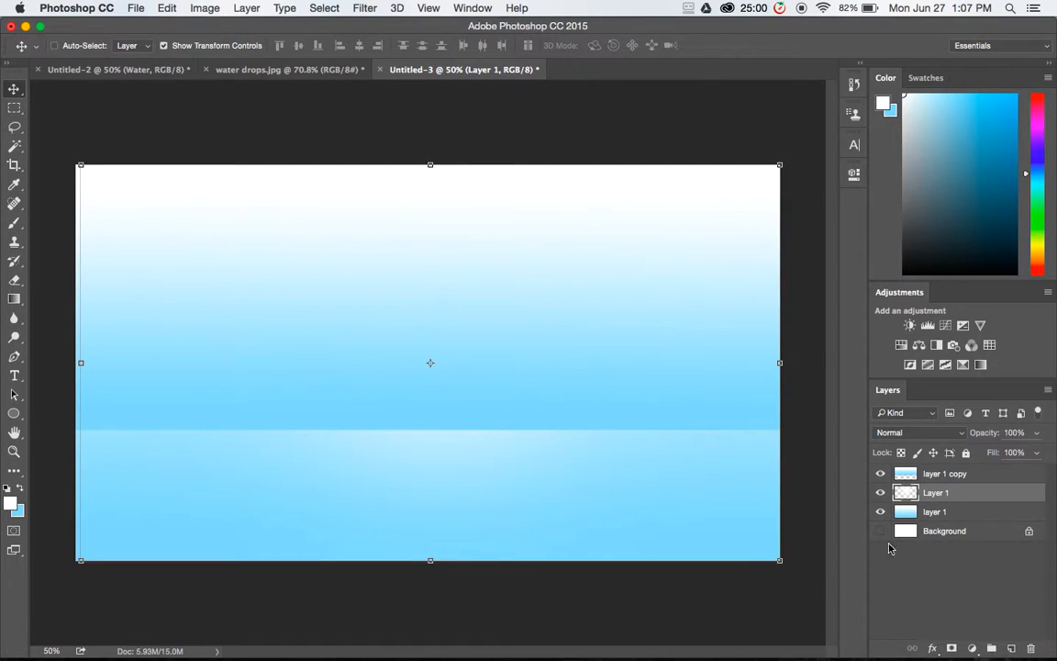
- Add the white text "Water" in Y2K Neophyte Regular, 197 pt, on its own layer above layer 1 copy
click(946, 574)
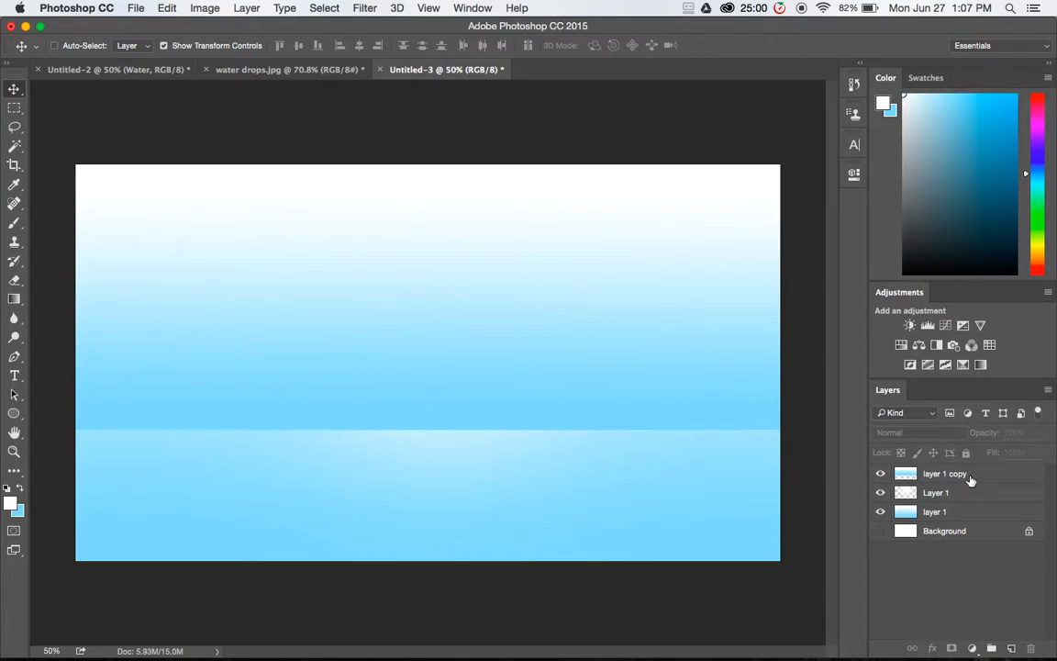
click(967, 475)
click(1012, 649)
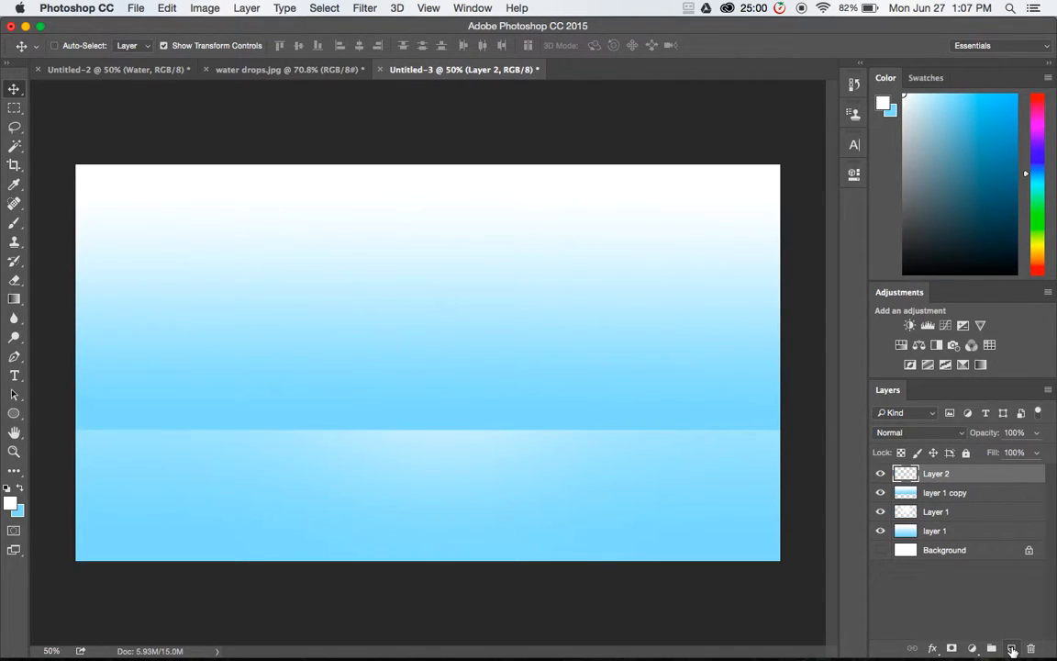
key(super+z)
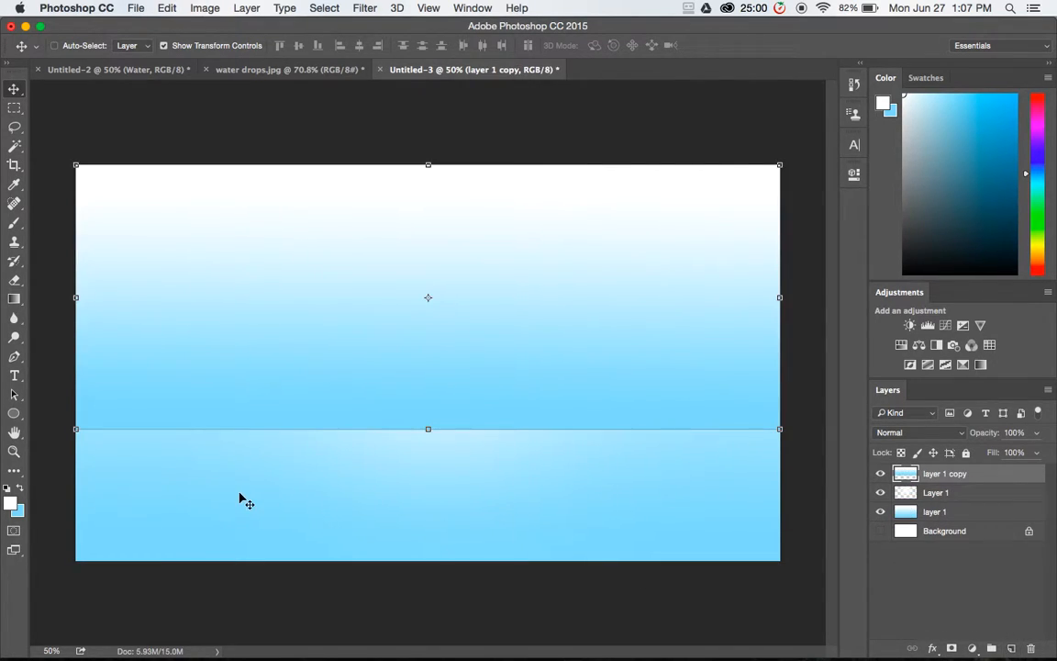
click(15, 378)
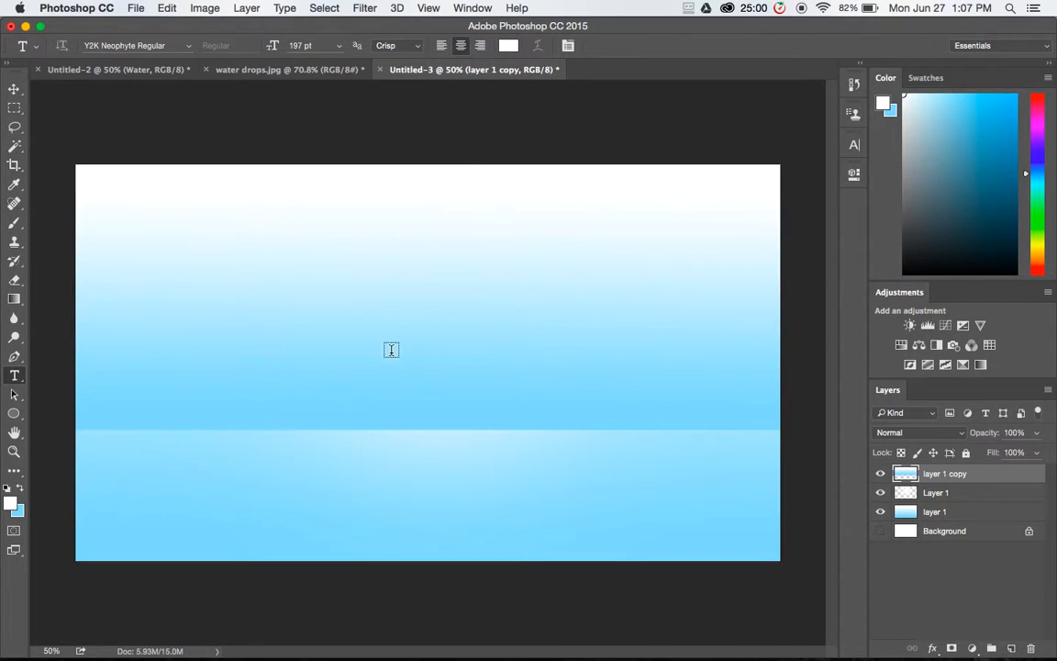
click(427, 391)
text(Water)
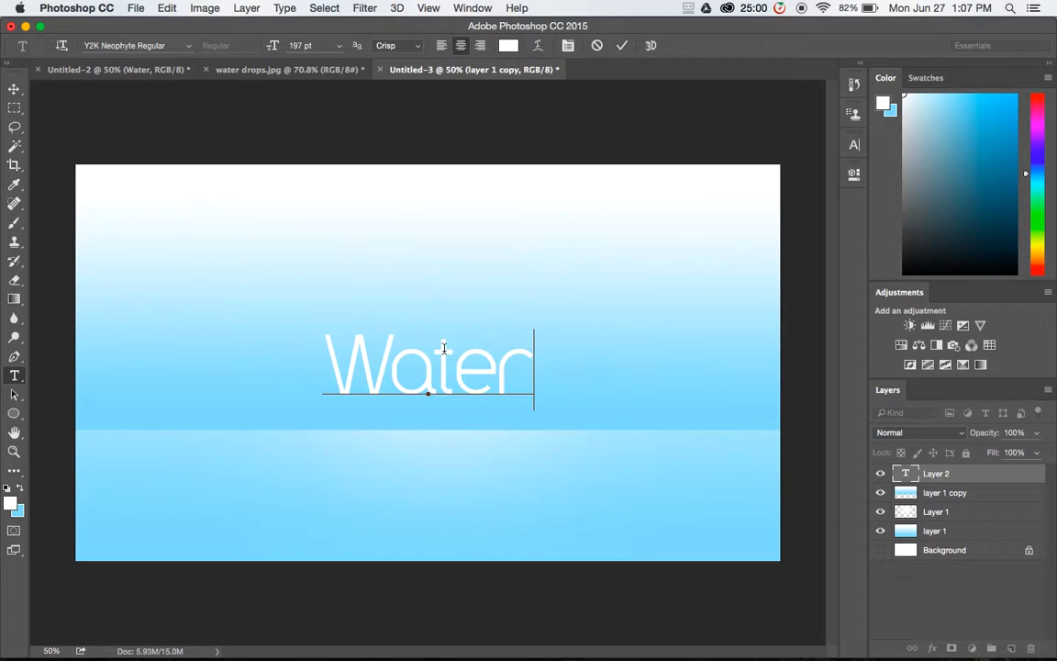
click(622, 45)
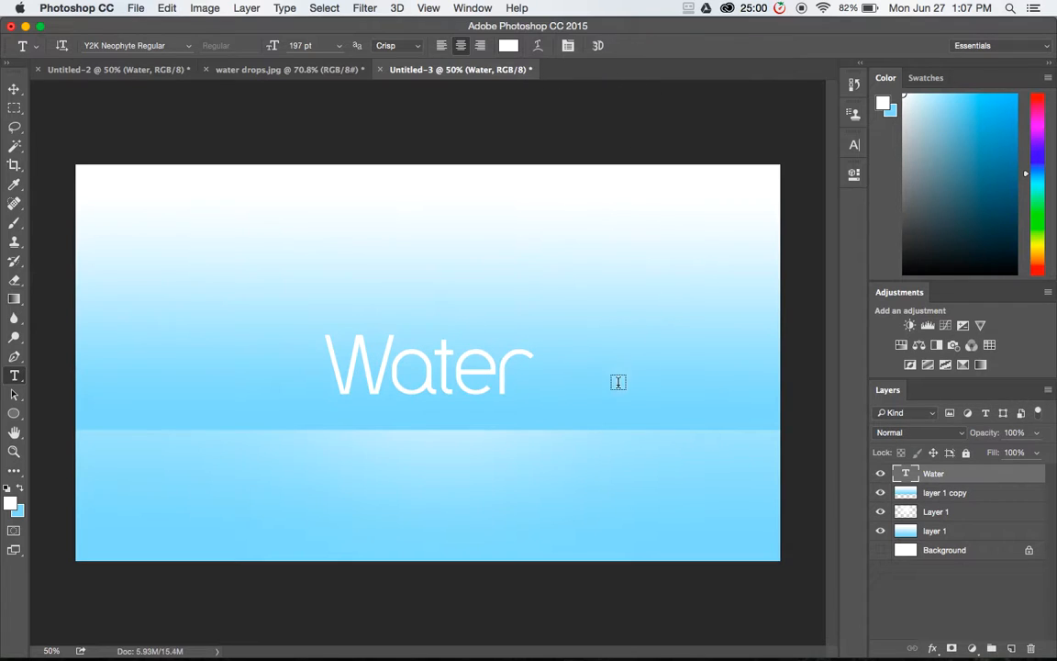
- Add the word "Design" as a separate white text layer beside "Water"
click(575, 375)
text(Design)
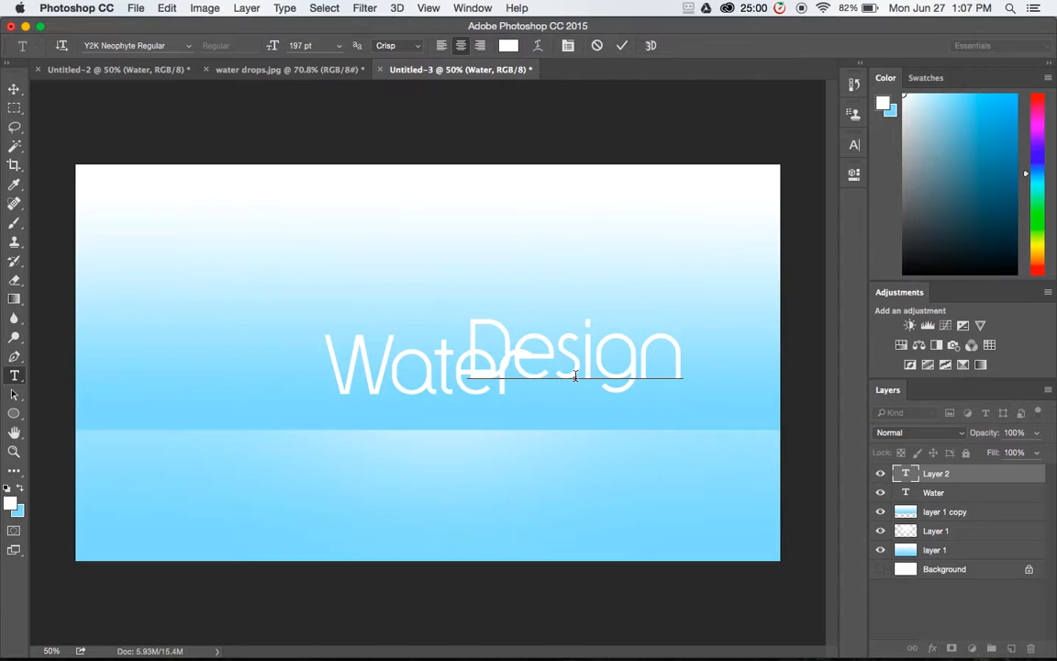
click(622, 45)
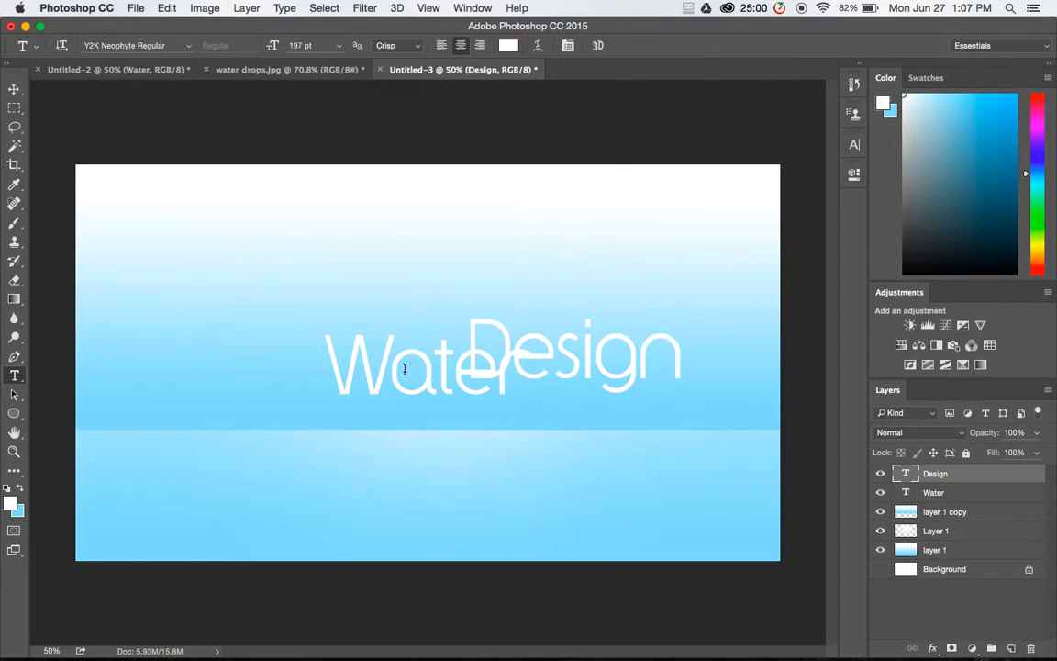
- Move "Design" and "Water" so both words stand side by side with their baselines on the horizon line
drag(410, 385, 418, 438)
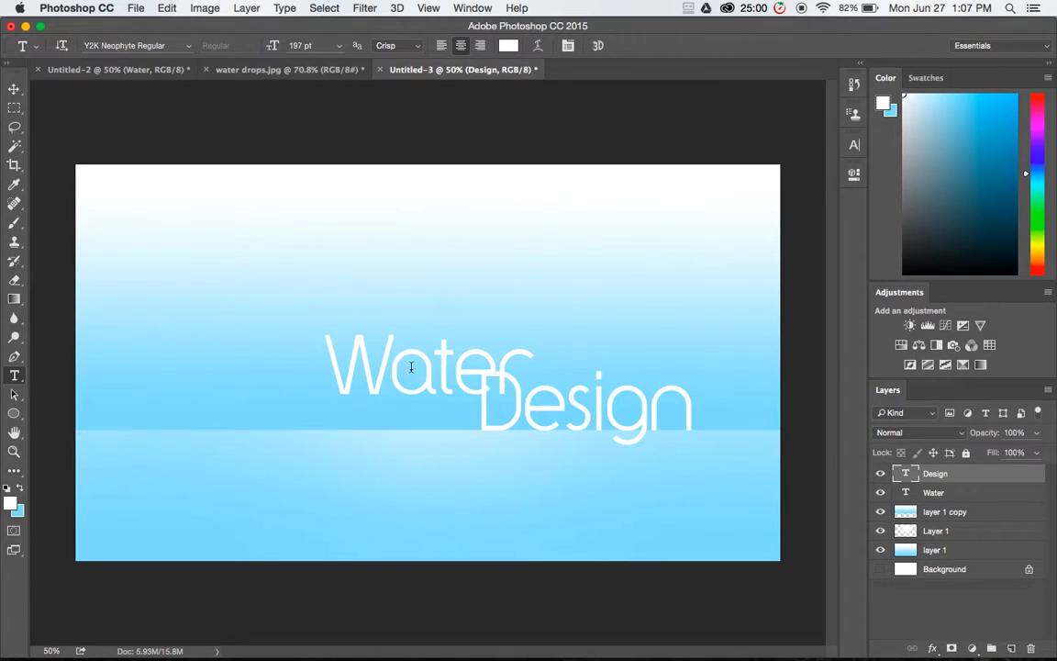
click(951, 494)
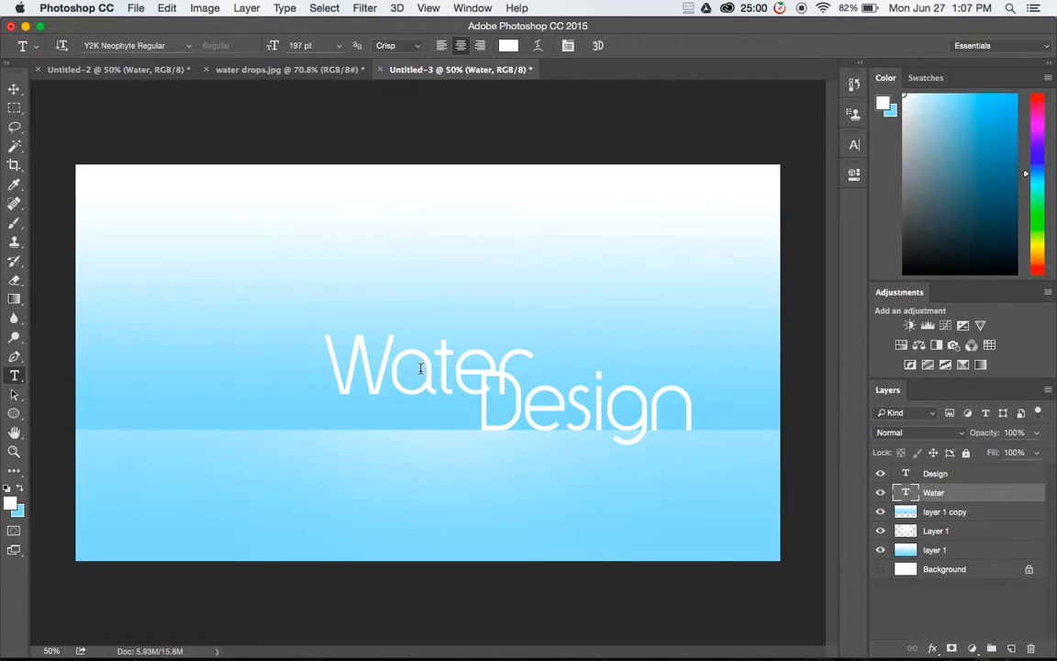
drag(368, 374, 263, 411)
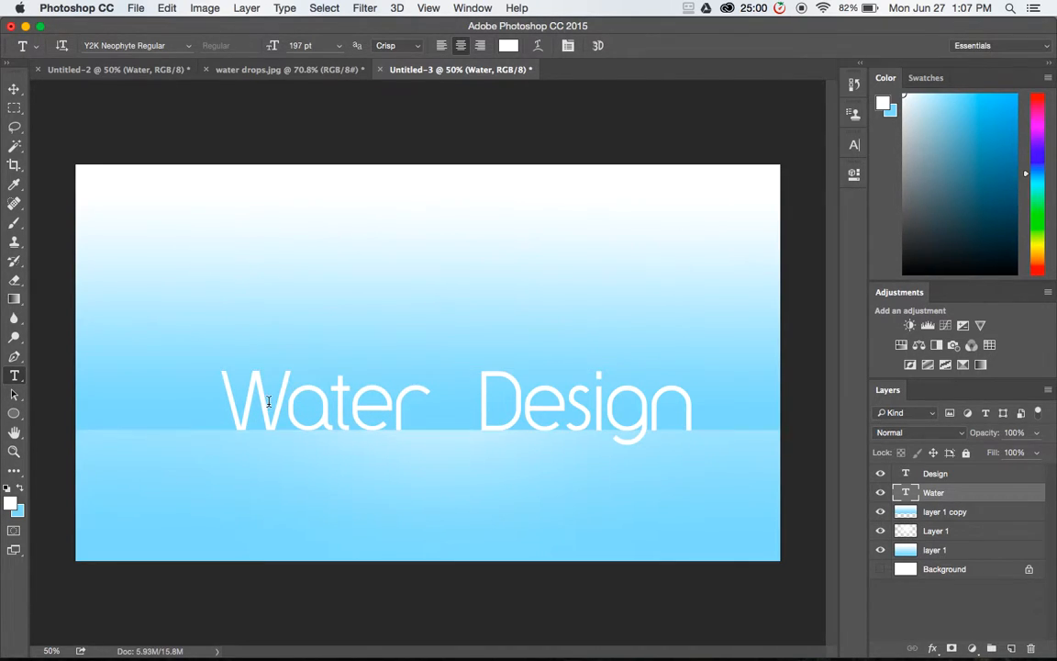
- Add the white text "Adobe Desk" at 100 pt on its own layer and place it just below the horizon beneath the title
key(super+alt+shift+n)
click(278, 71)
click(459, 71)
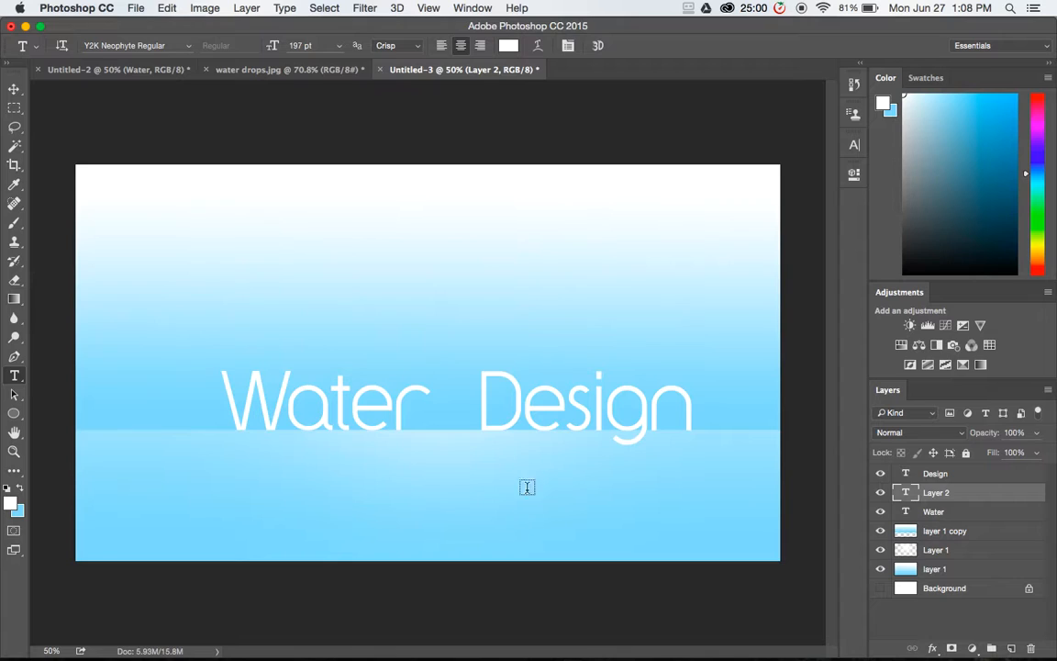
click(418, 451)
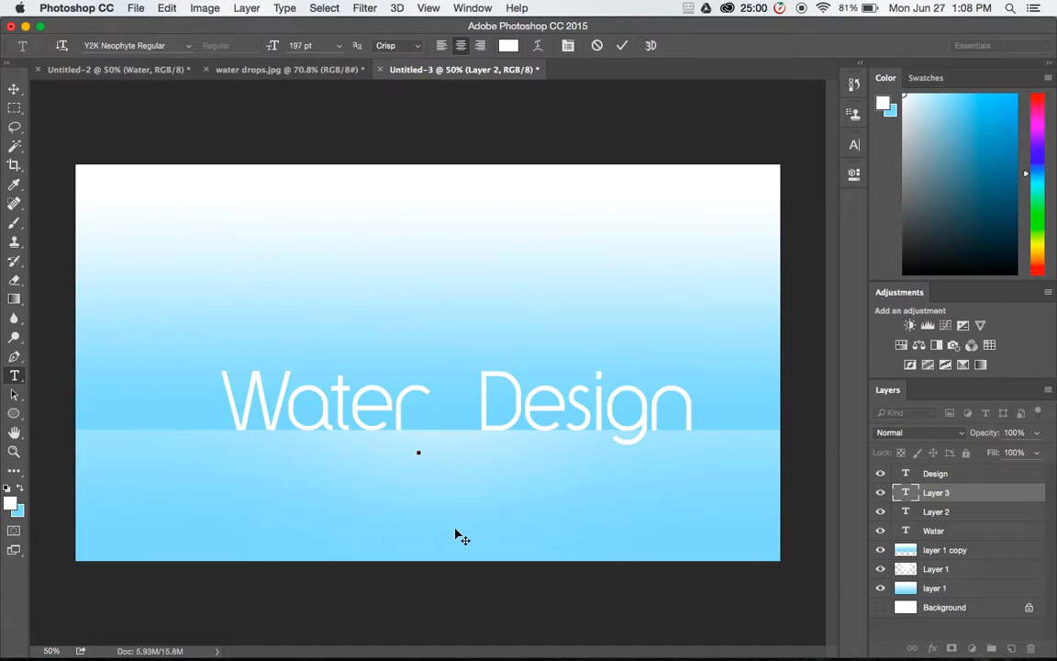
text(Adobe Desk)
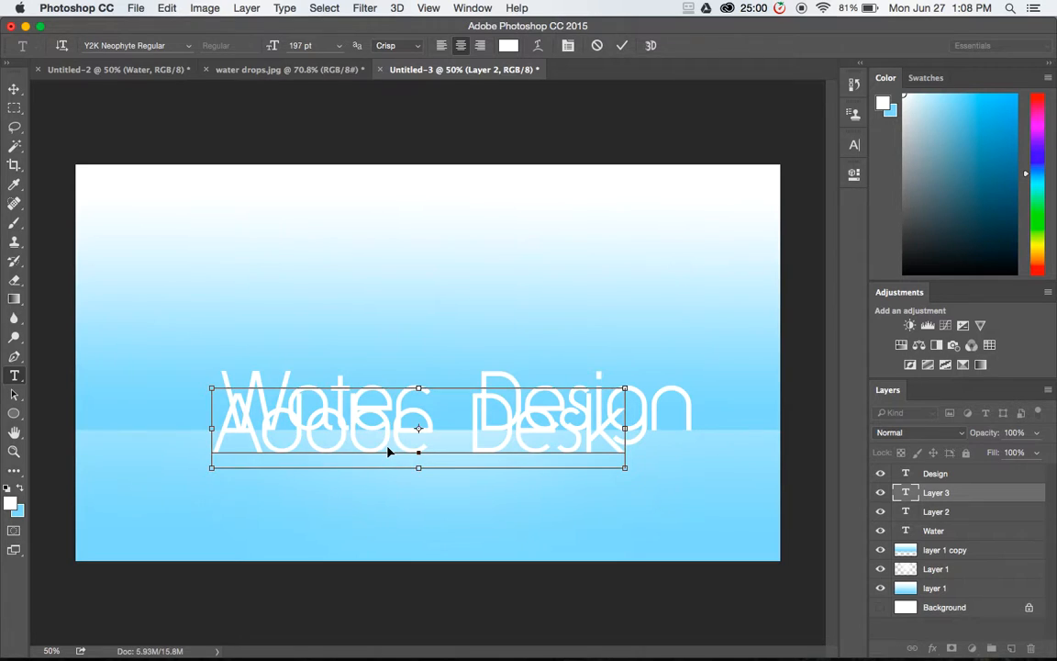
key(super+a)
click(305, 46)
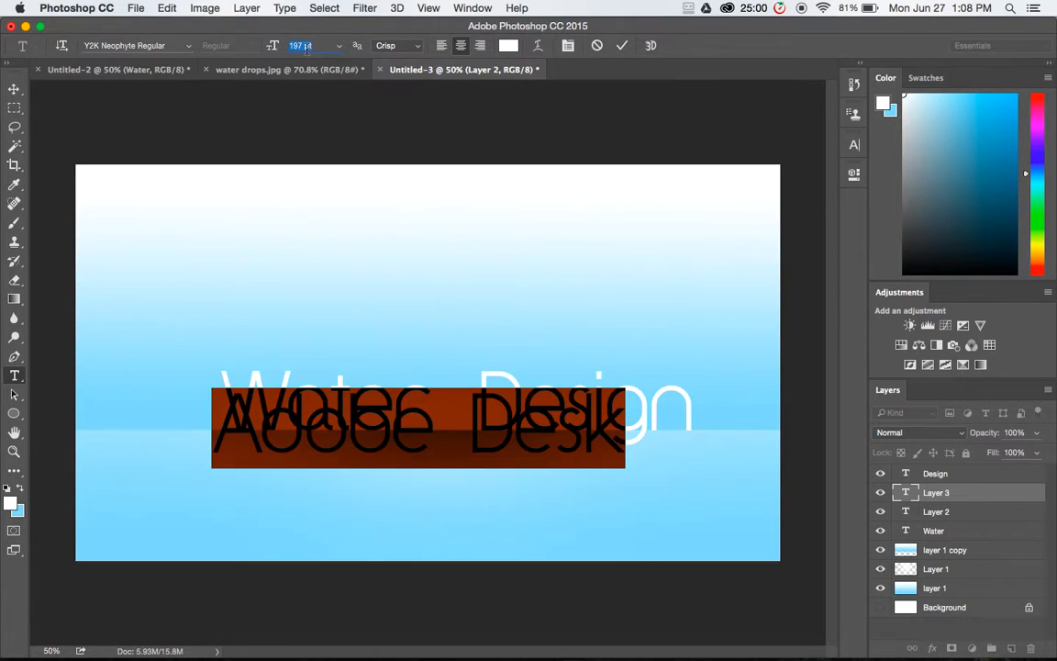
text(100)
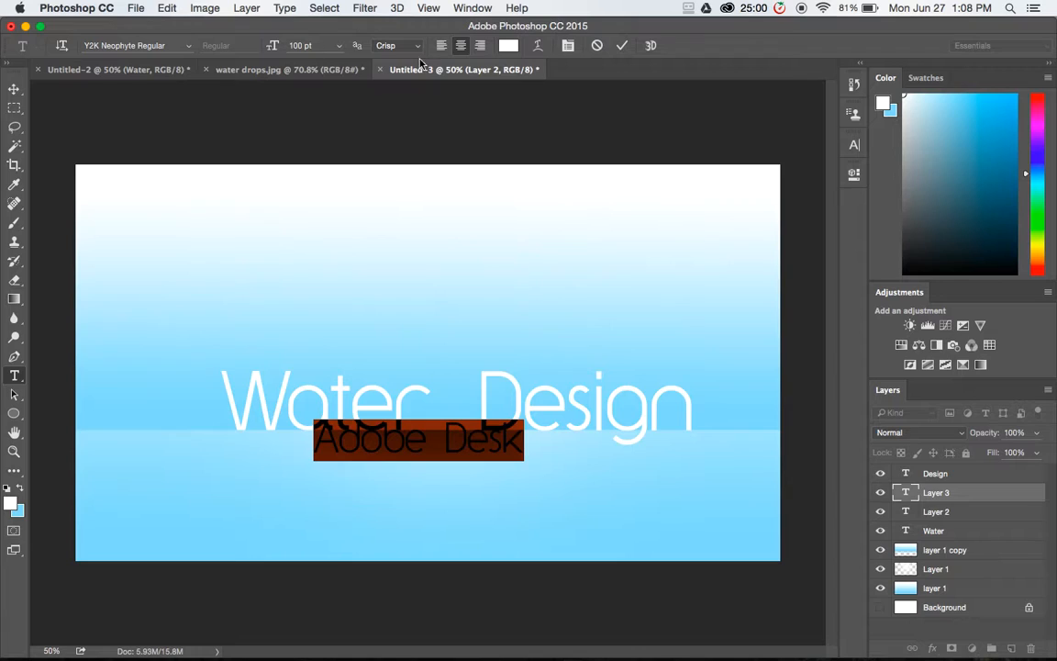
click(622, 45)
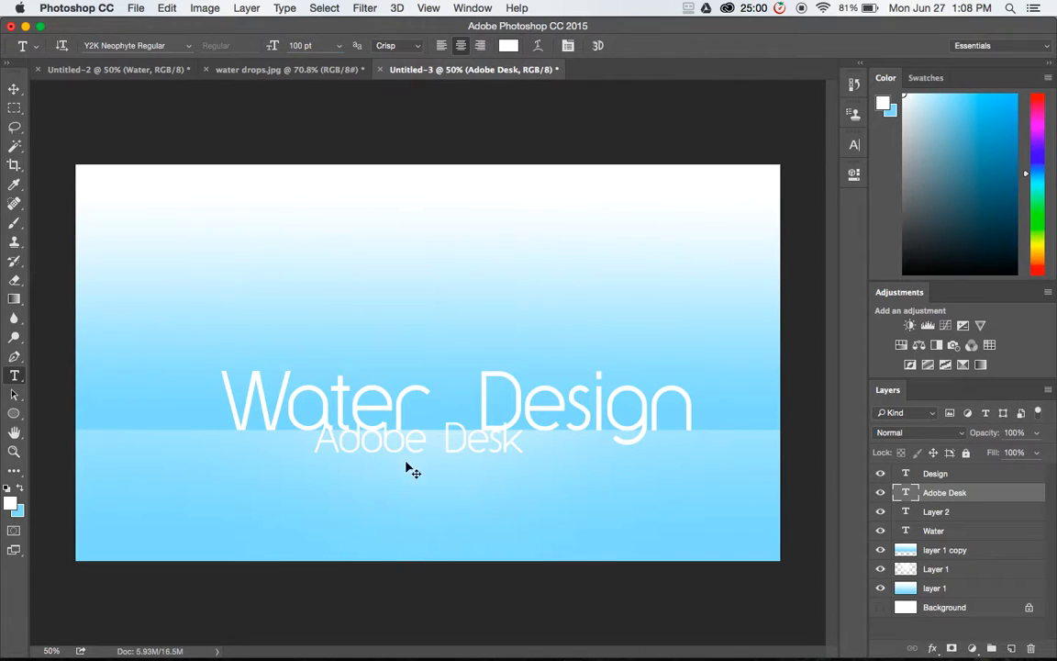
drag(413, 443, 415, 470)
- Close the gap between the title words by moving "Design" toward "Water" and nudging "Water" toward "Design"
click(895, 512)
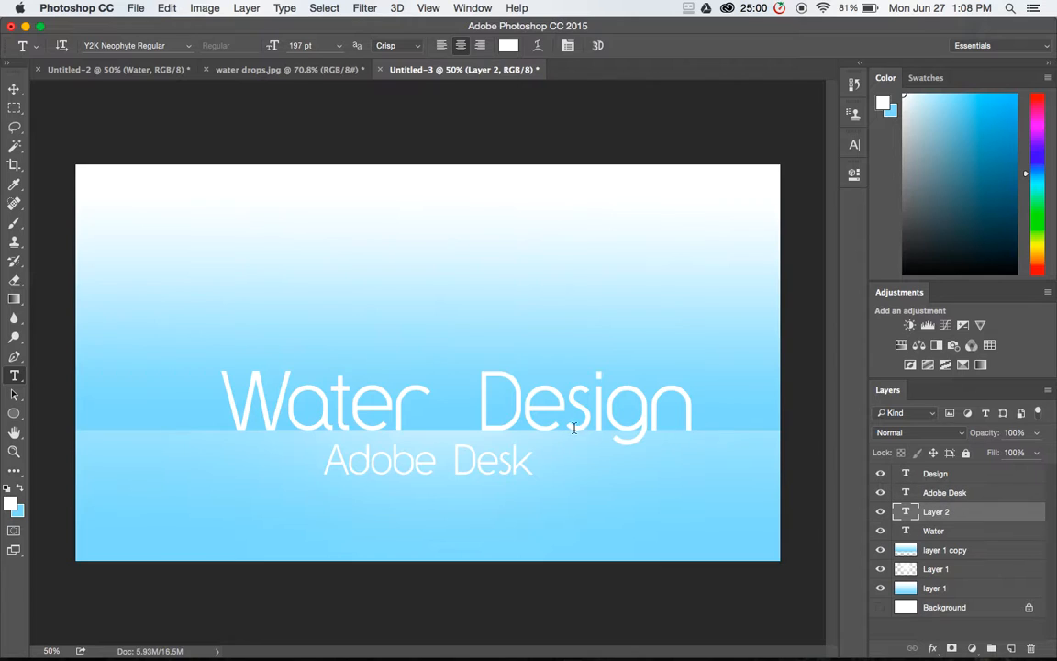
click(542, 418)
click(944, 475)
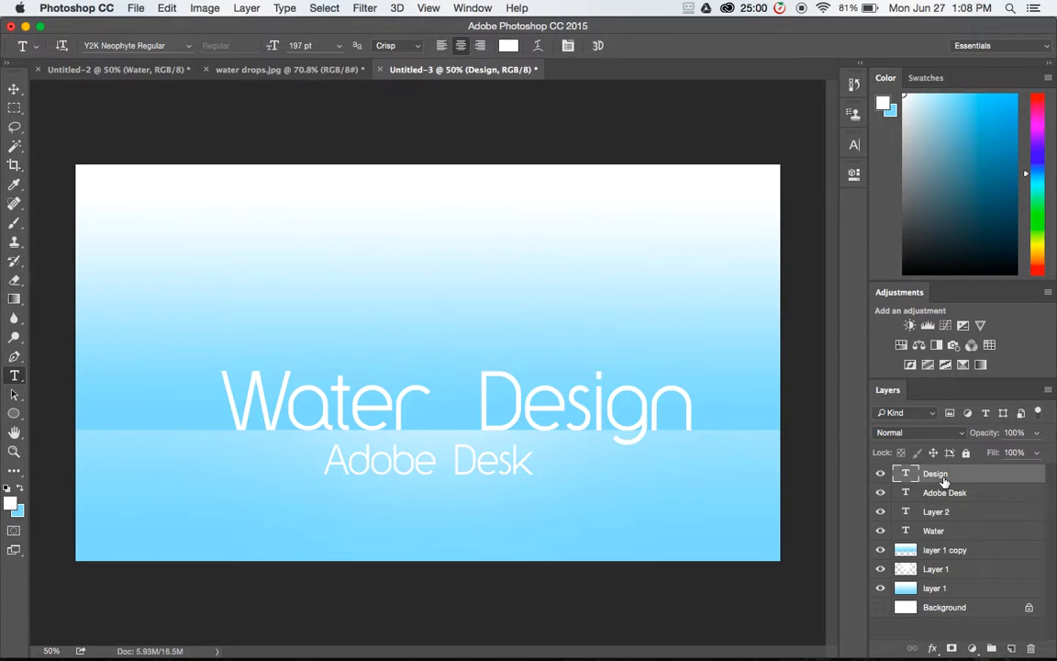
drag(529, 401, 506, 401)
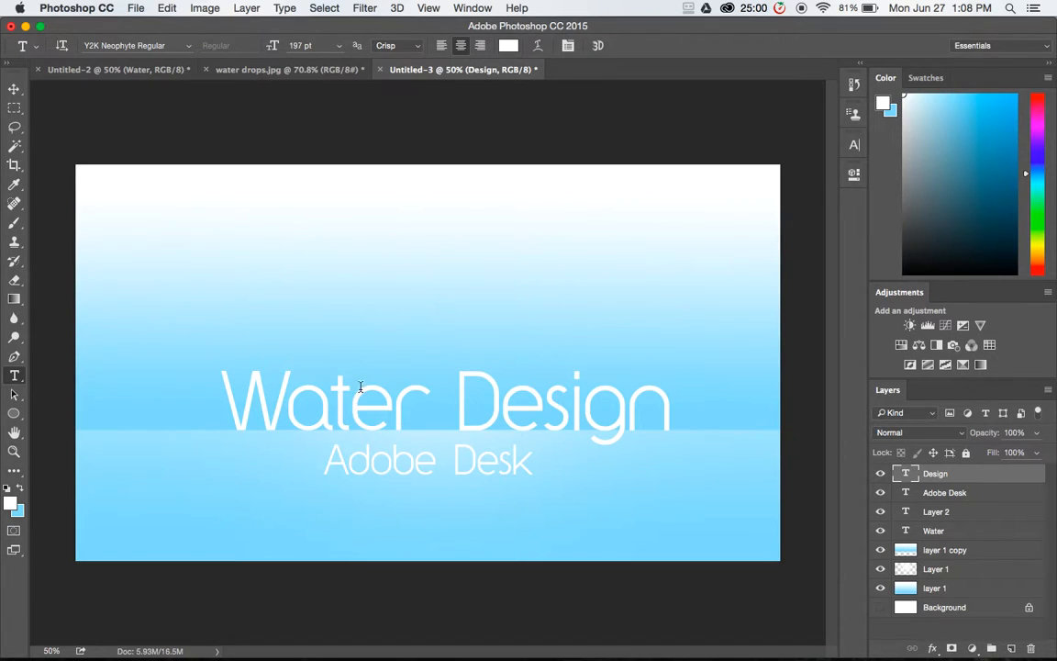
click(945, 533)
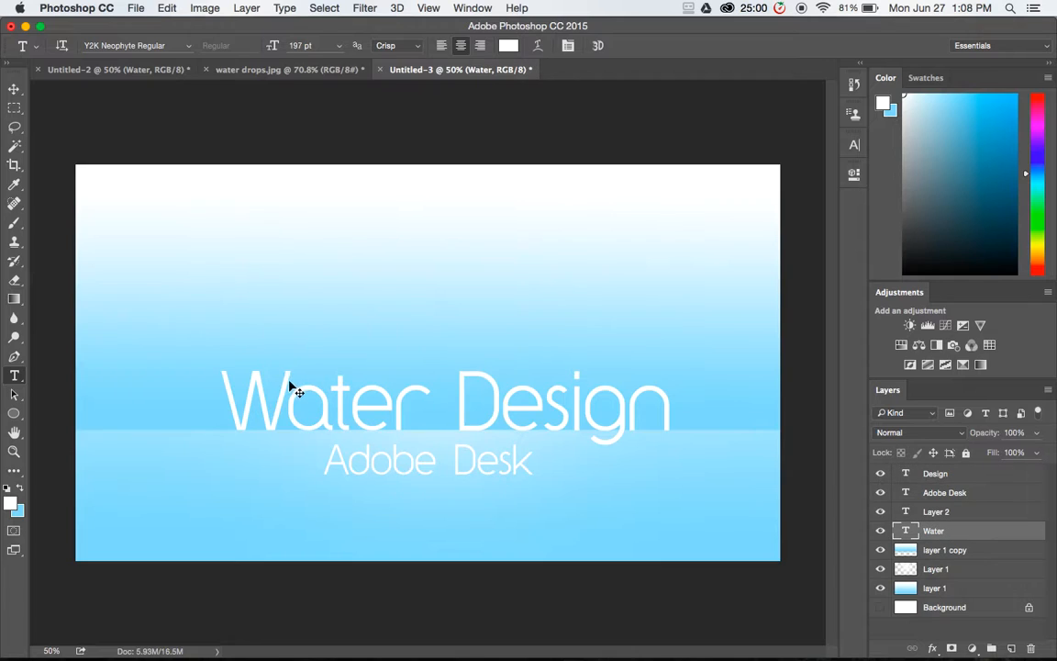
drag(284, 389, 296, 391)
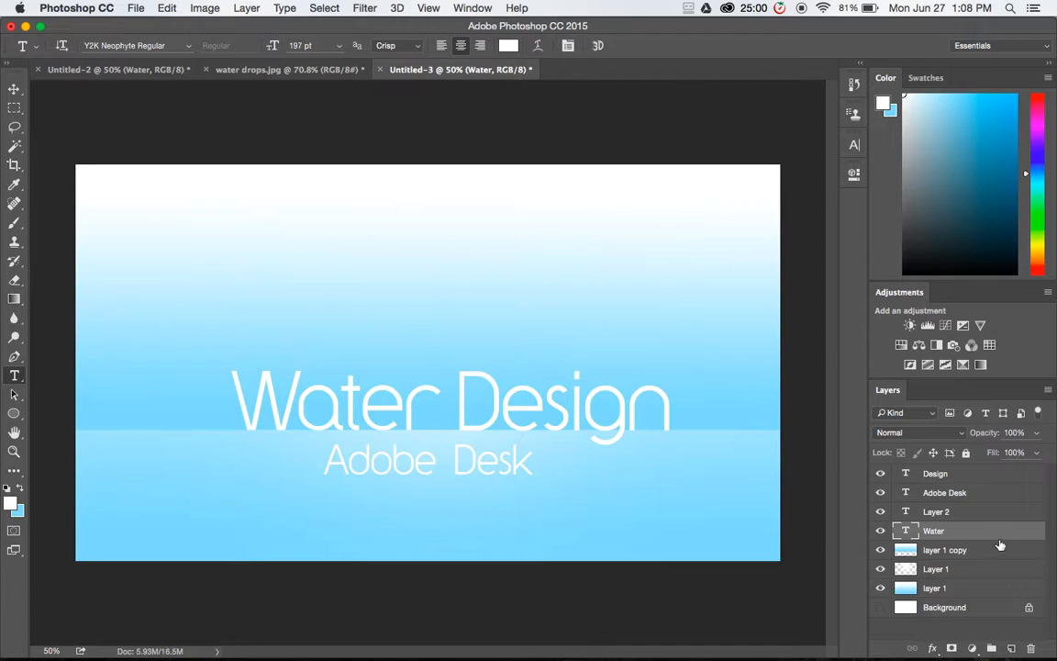
- Delete the empty text layer named Layer 2
click(951, 513)
click(881, 511)
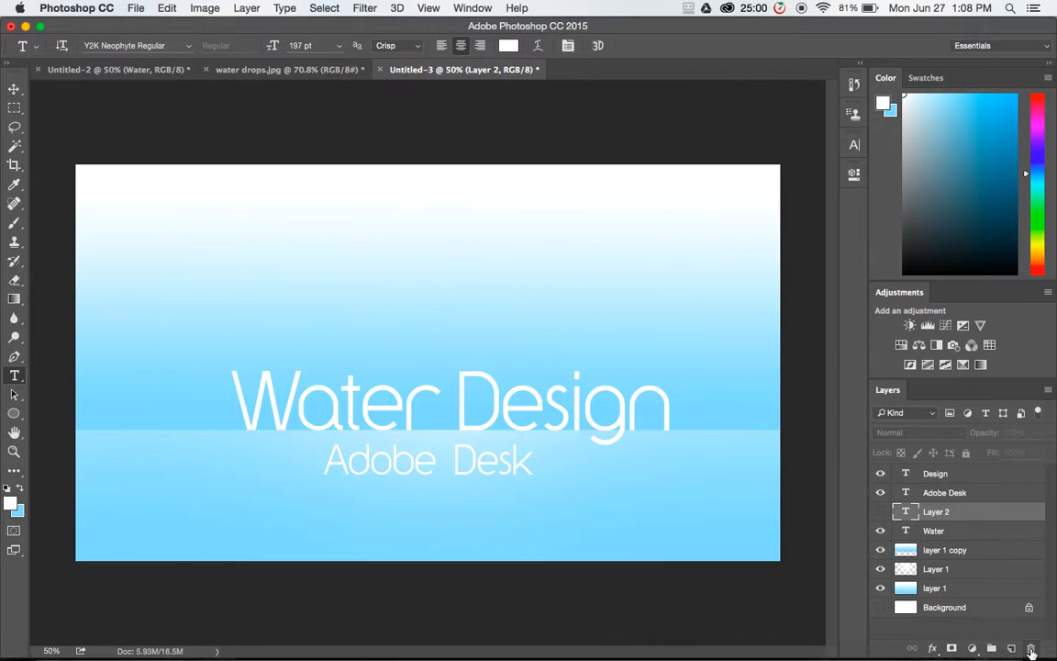
key(Delete)
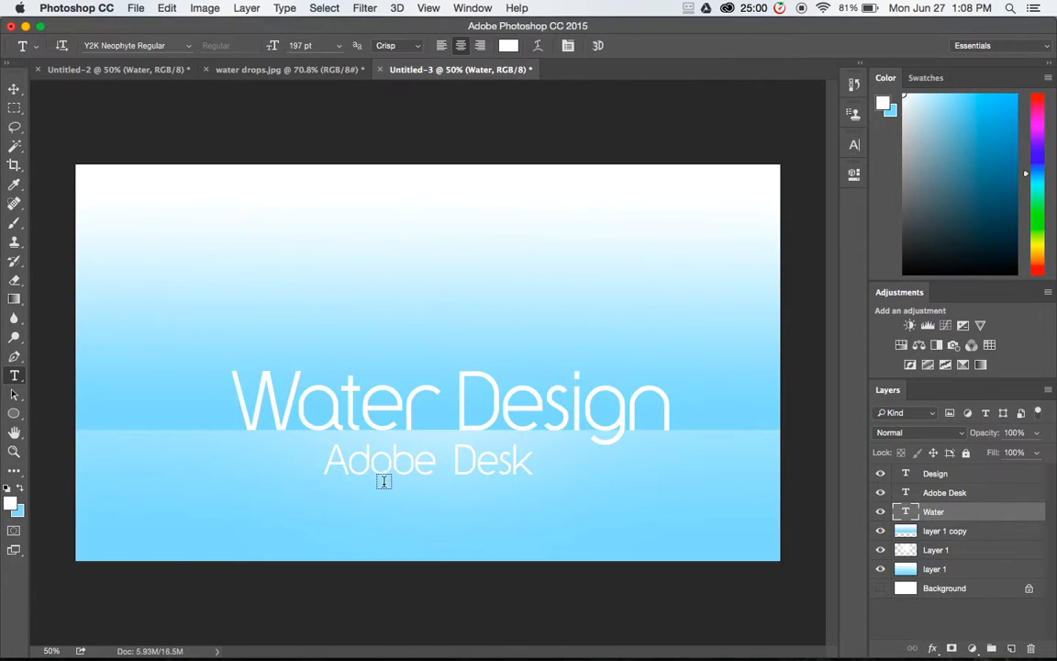
- Move the Water layer above Adobe Desk in the layer order and group it with the Design layer
shift+click(958, 474)
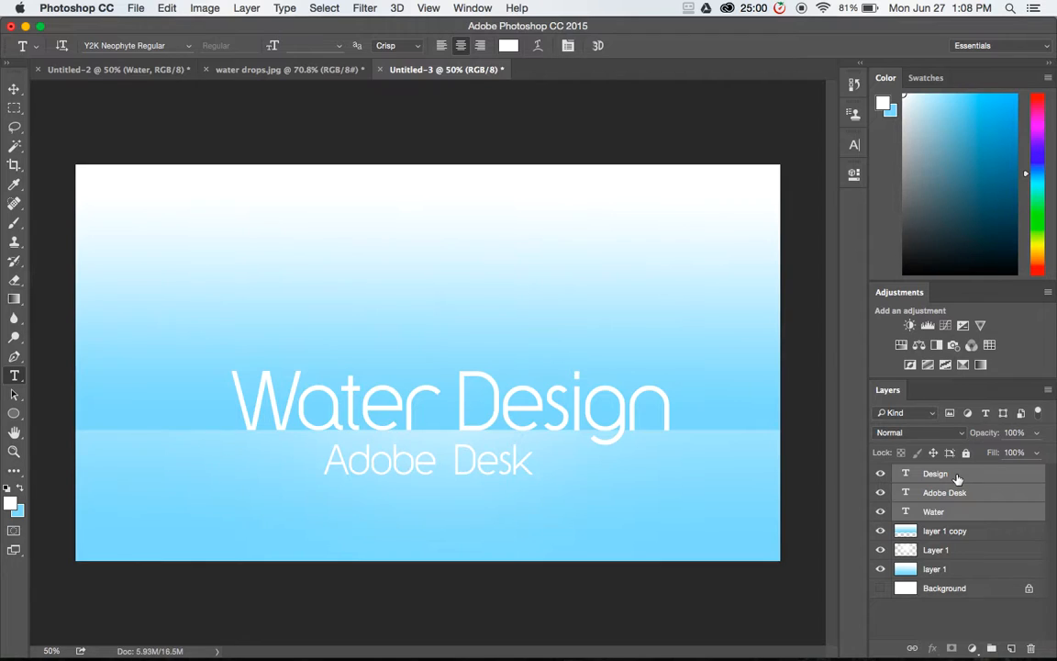
click(955, 493)
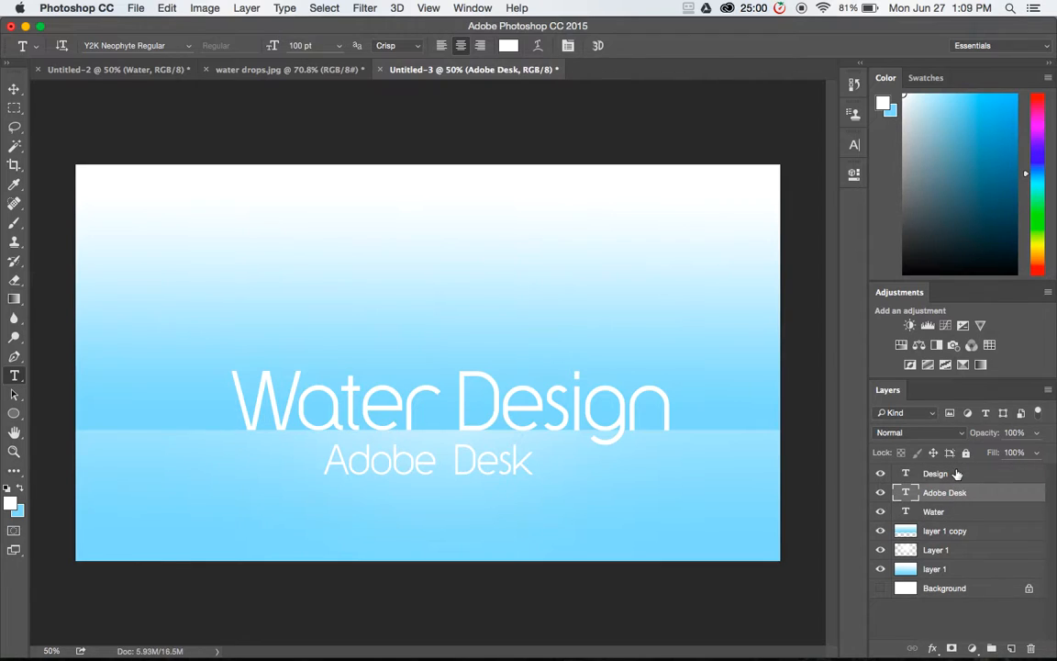
shift+click(958, 474)
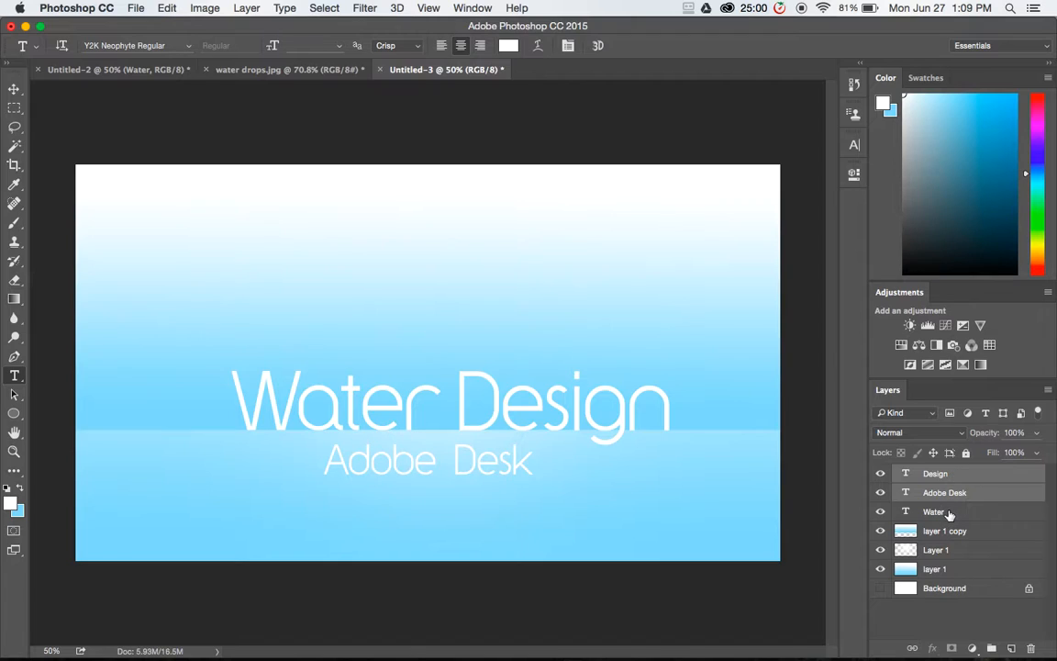
double_click(950, 514)
key(Return)
mouse_move(990, 492)
mouse_down()
mouse_move(985, 507)
mouse_move(986, 486)
mouse_up()
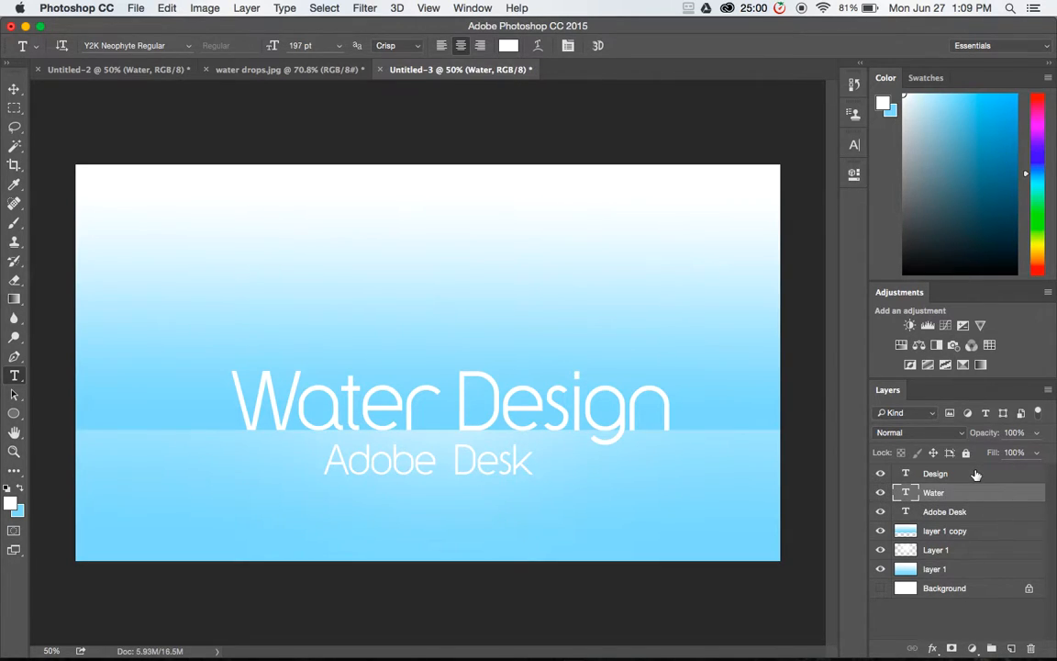
shift+click(976, 474)
key(super+g)
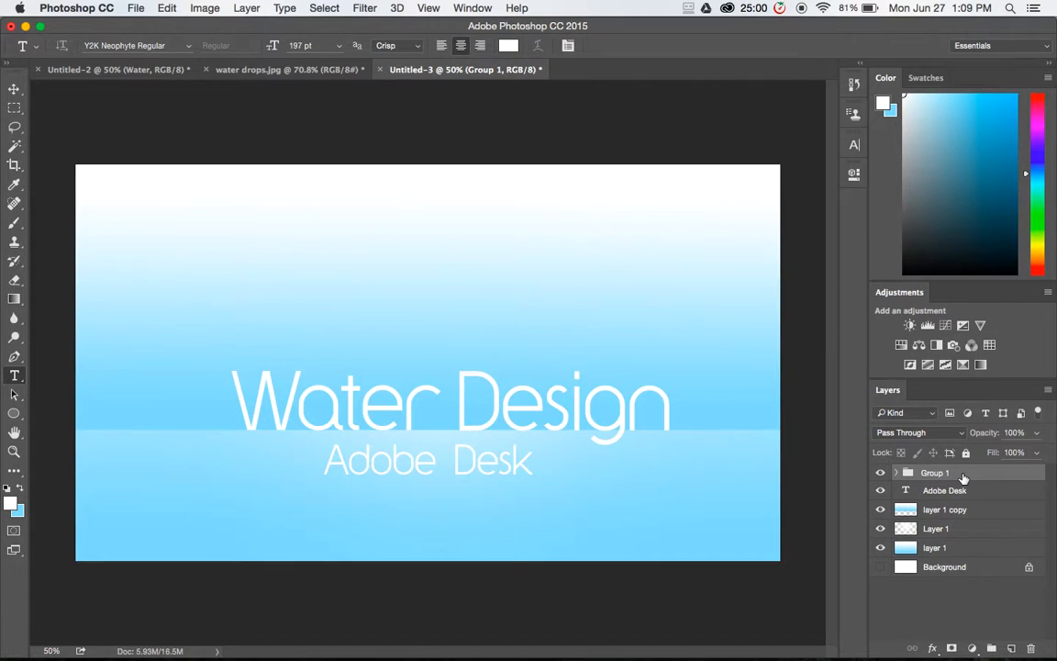
- Add a black Multiply drop shadow to the title group: 55% opacity, 90° angle, 5 px distance, 15 px size
right_click(963, 477)
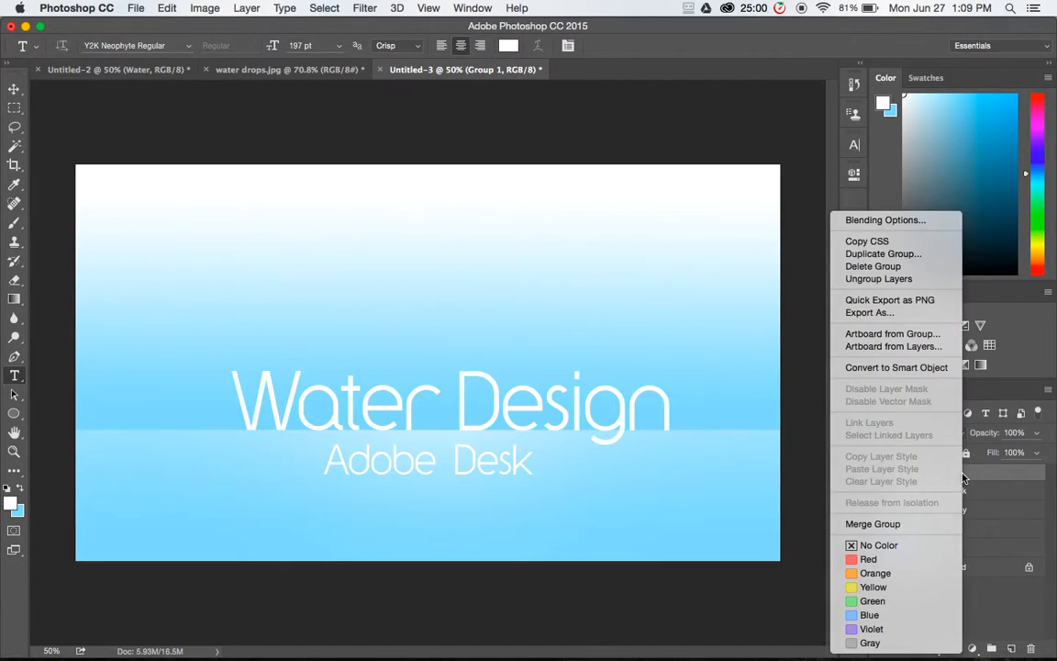
click(885, 221)
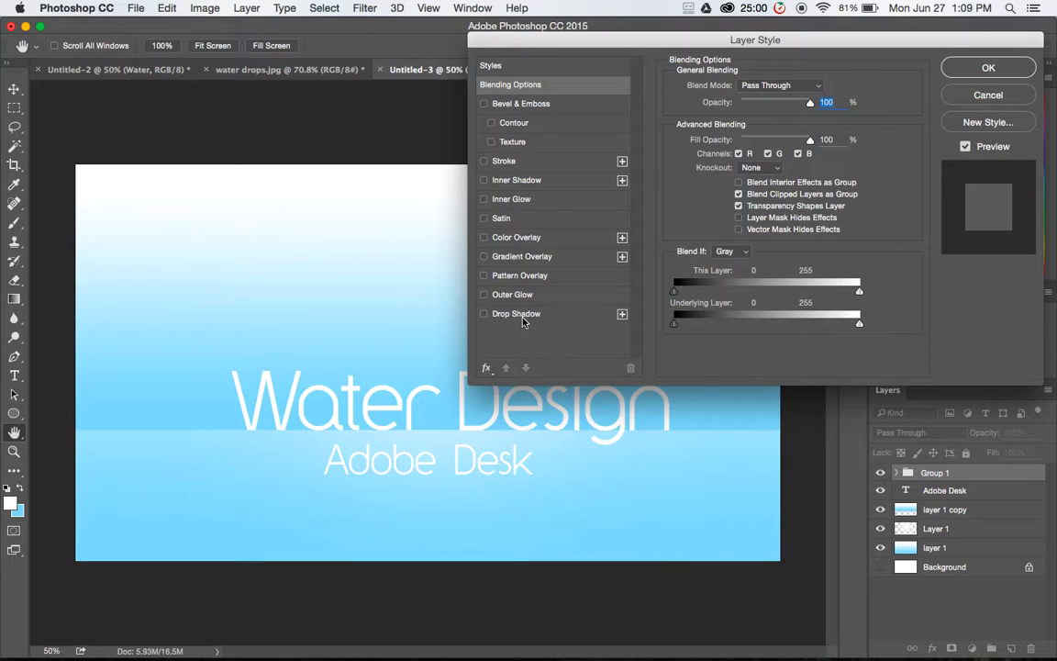
click(518, 315)
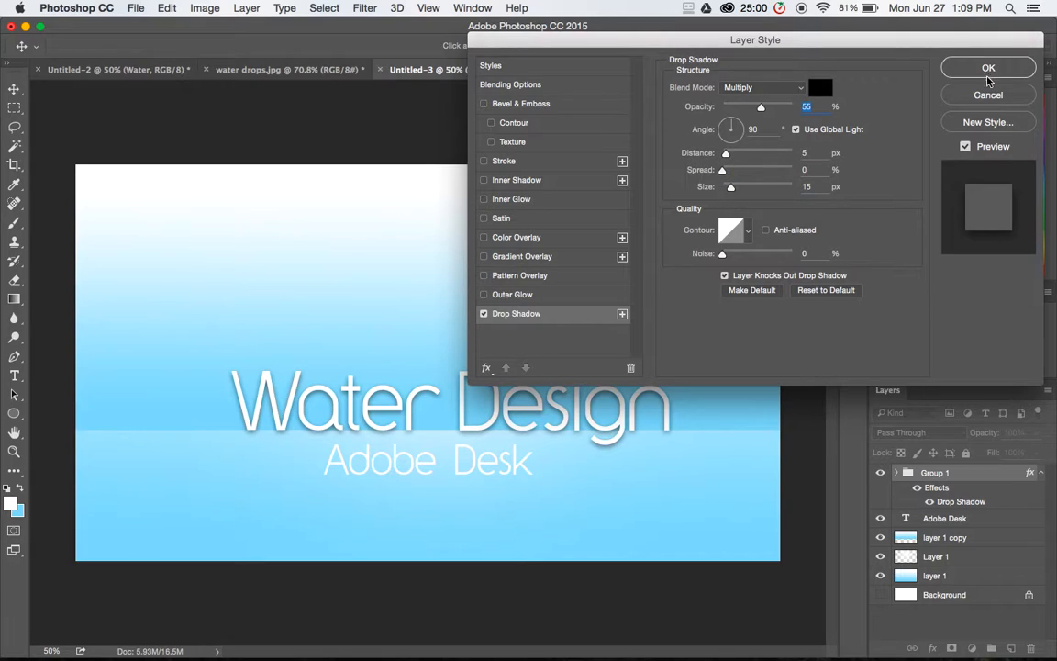
- Add a Screen outer glow to the title group in blue 0090ff: 100% opacity, 5% spread, 25 px size, Softer technique
click(512, 295)
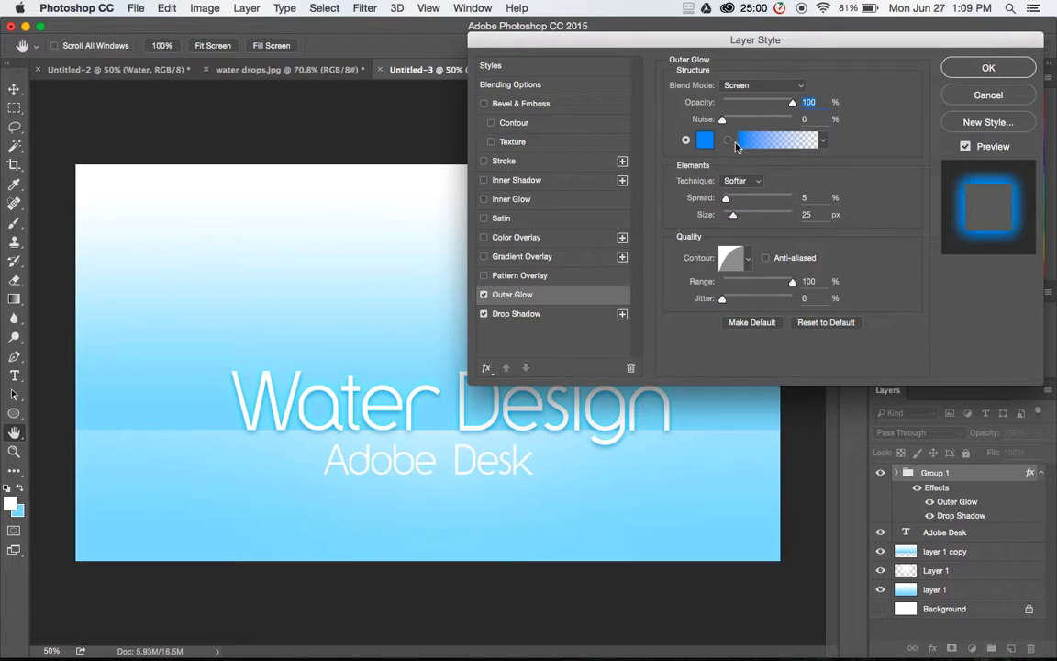
click(705, 142)
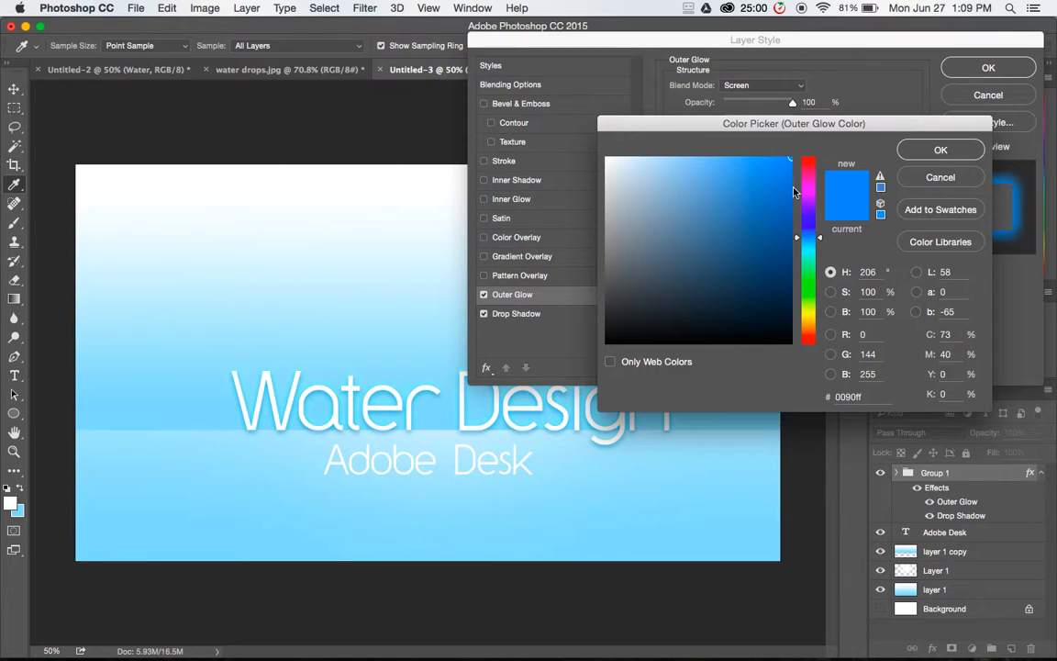
click(941, 151)
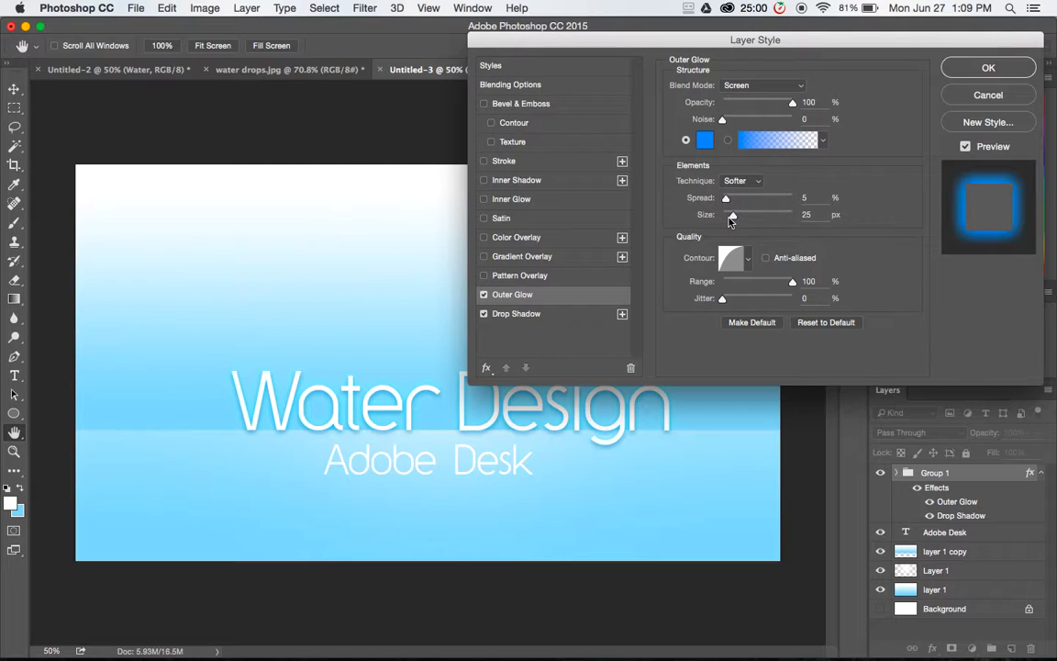
click(748, 259)
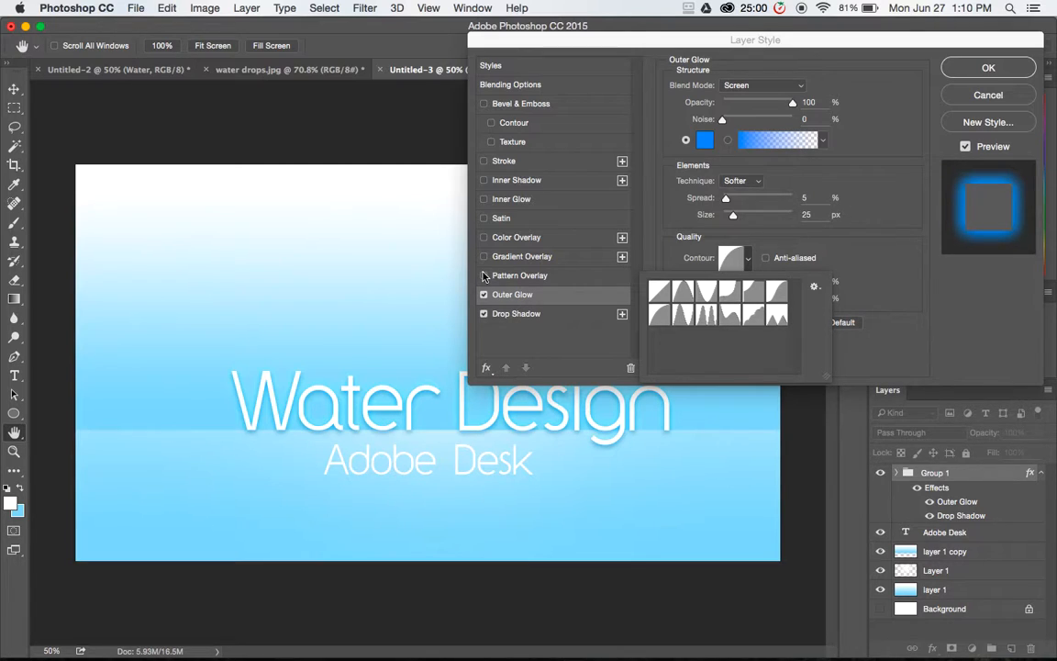
- Add a linear blue-to-white gradient overlay at 90° to the title group, with the white stop at 49%
click(528, 257)
click(527, 258)
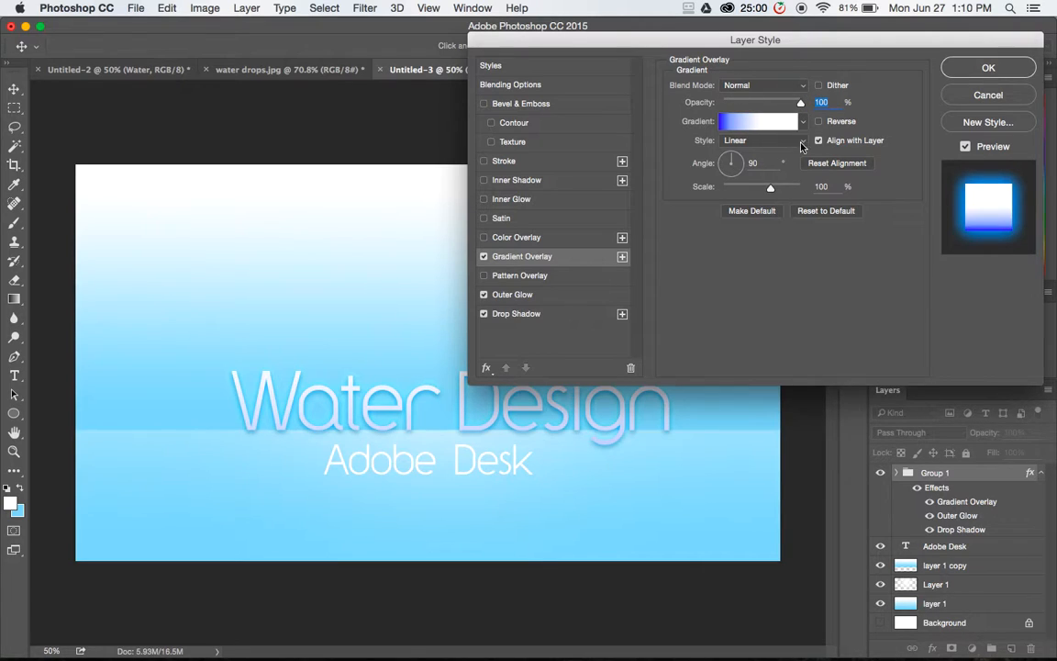
click(759, 126)
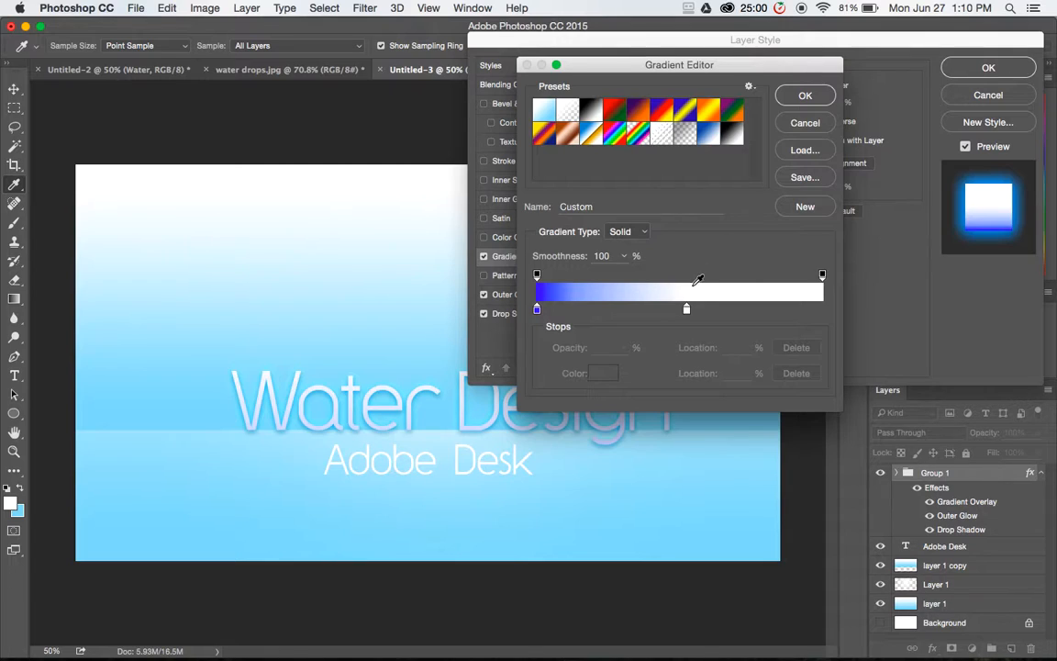
mouse_move(687, 312)
mouse_down()
mouse_move(822, 313)
mouse_move(677, 321)
mouse_up()
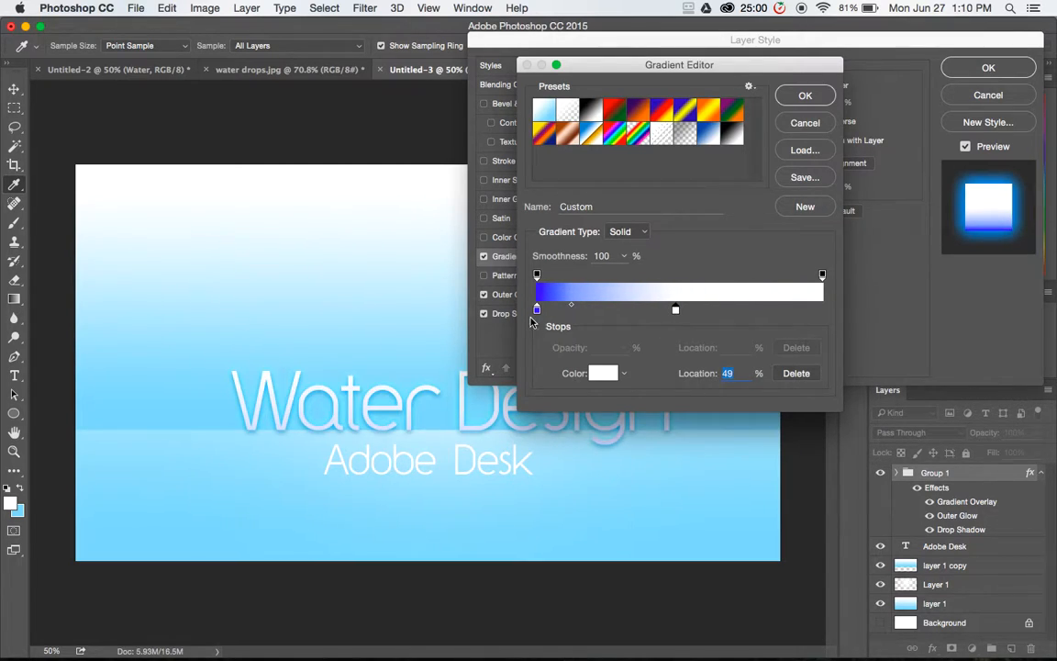
drag(676, 314, 826, 310)
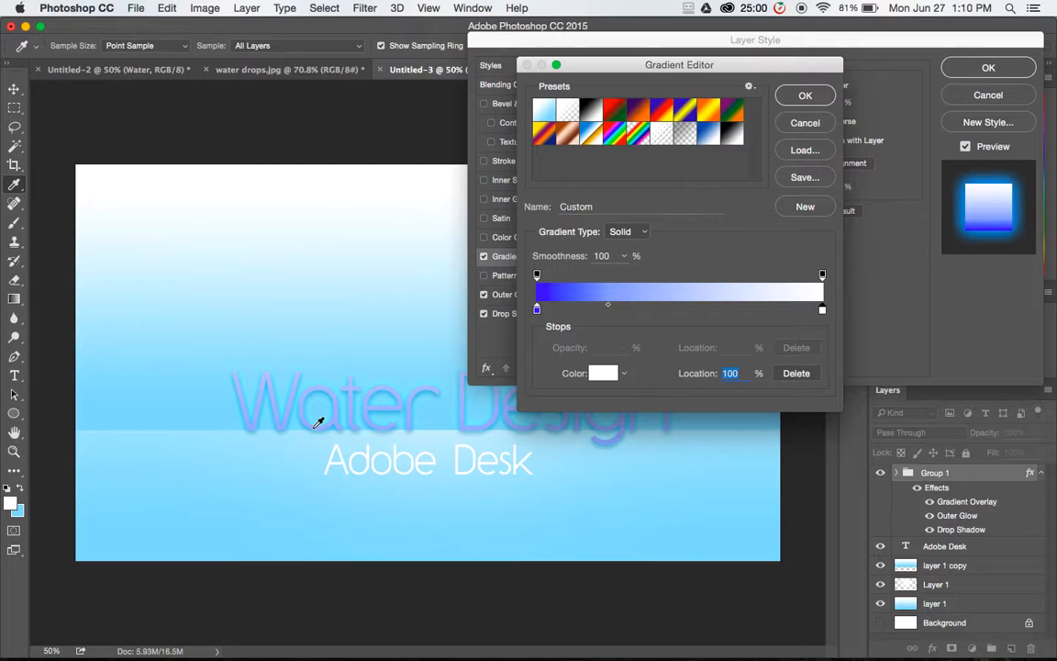
drag(609, 308, 679, 310)
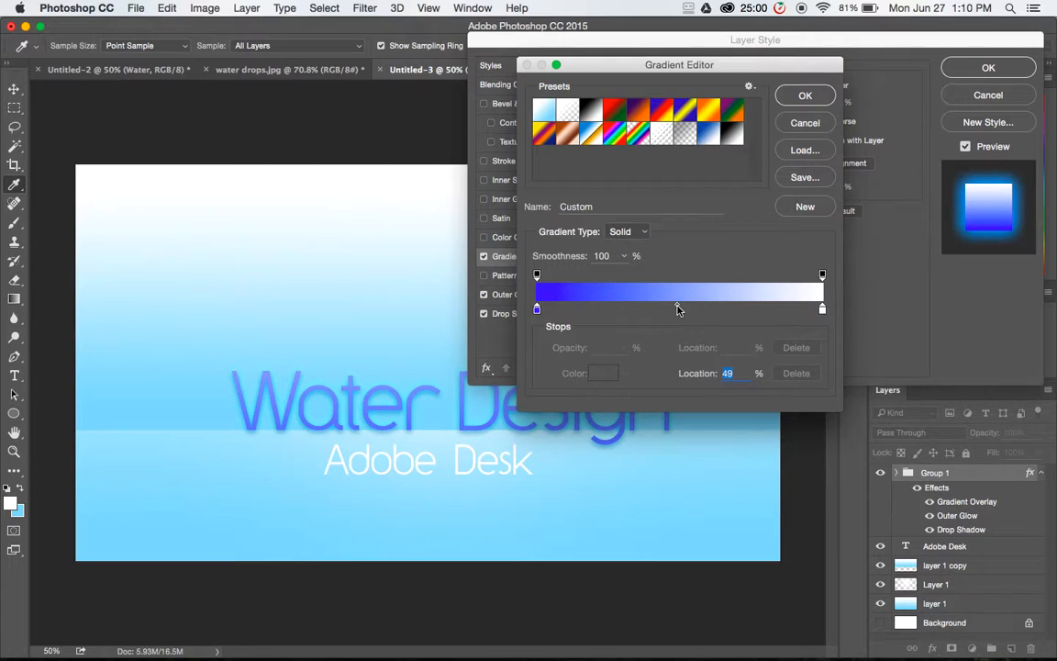
key(super+z)
drag(822, 313, 679, 317)
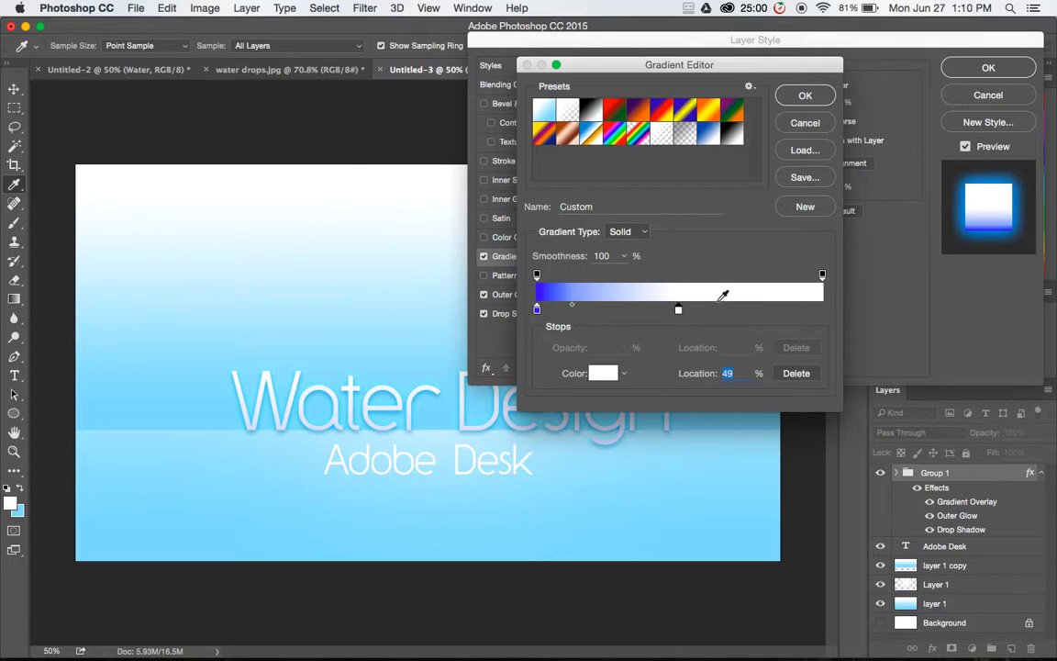
- Apply the title group's layer style with the gradient's colour midpoint at 46%, and expand the group to show its layers
drag(573, 308, 603, 309)
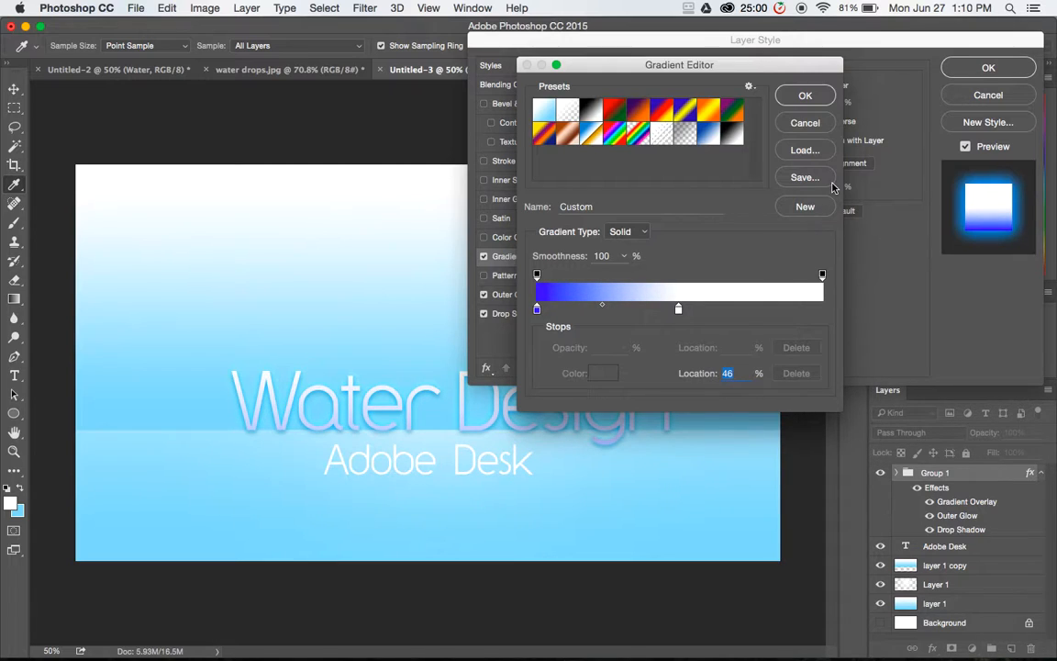
click(805, 95)
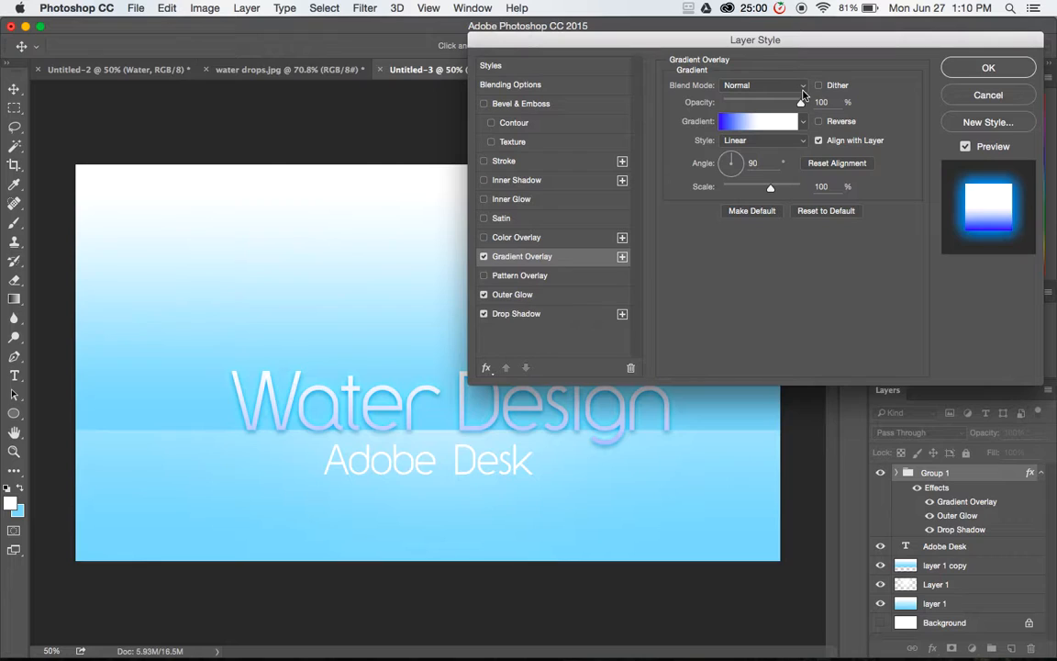
click(990, 69)
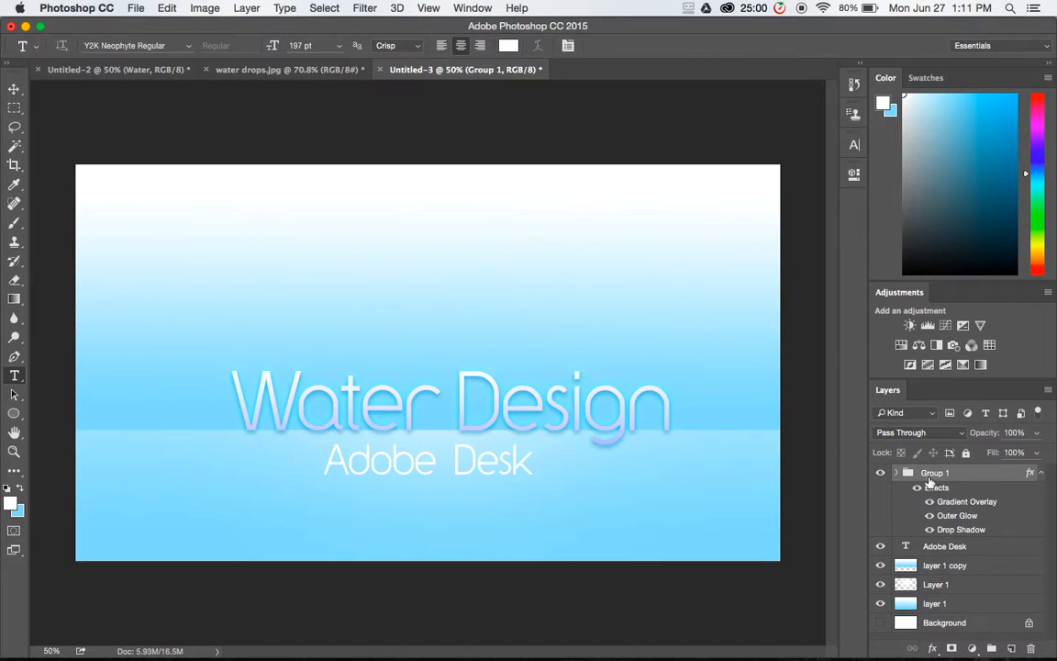
click(898, 472)
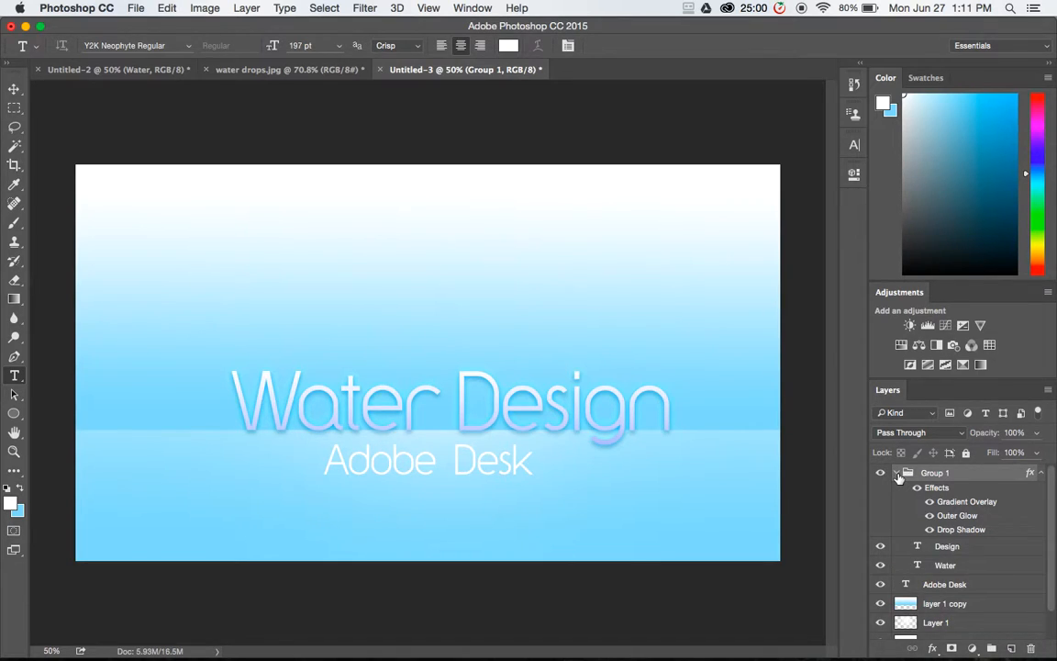
- Load the outline of the Water text layer as a selection
click(946, 547)
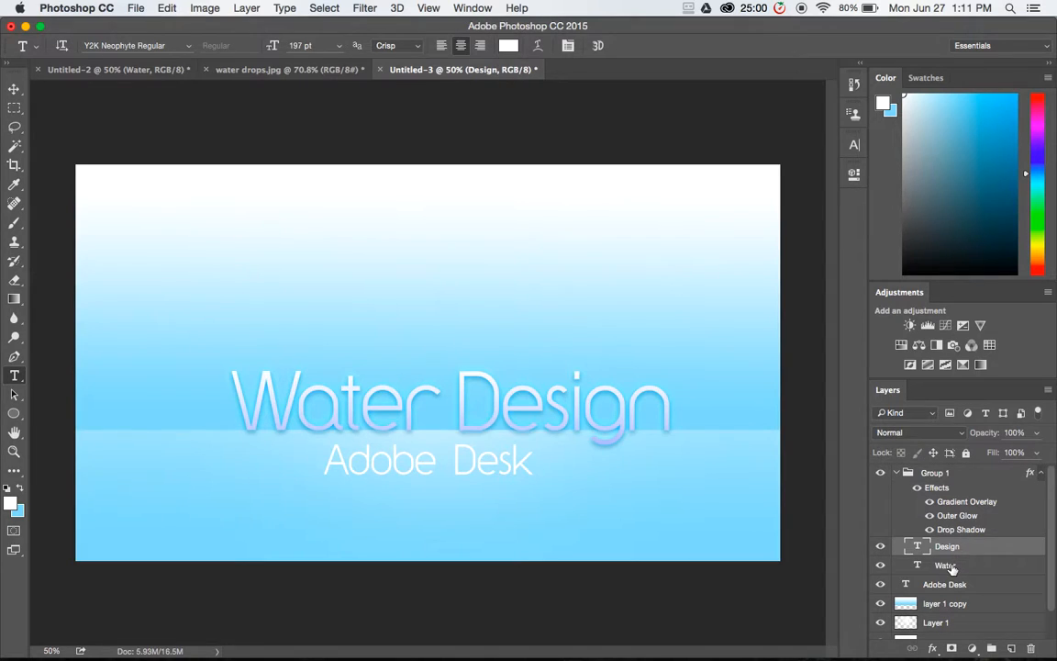
click(952, 569)
click(945, 547)
click(945, 565)
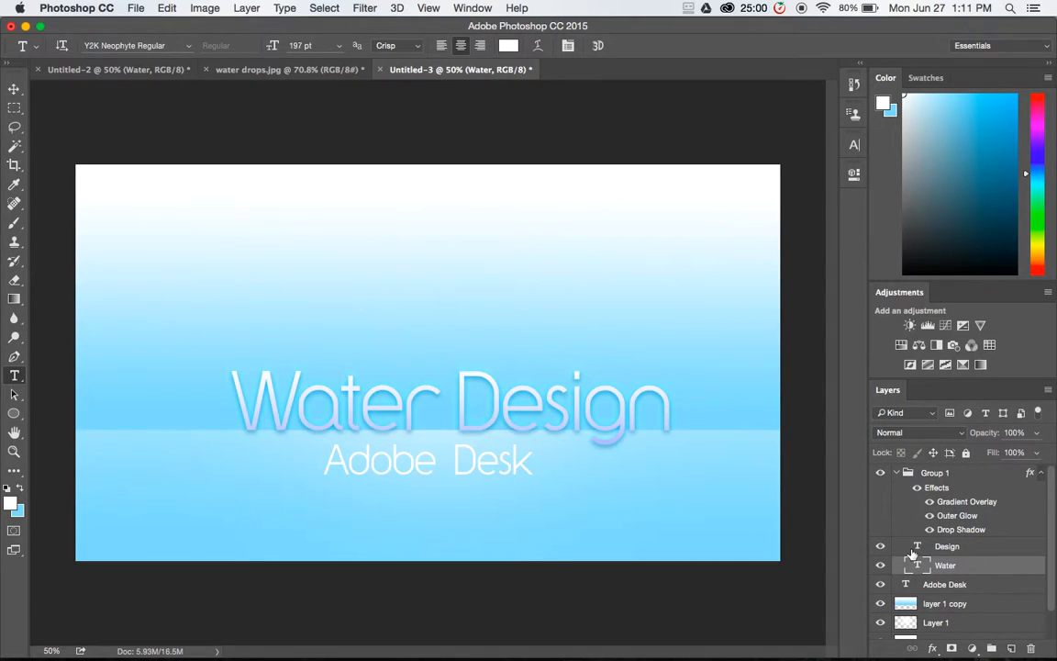
super+click(921, 567)
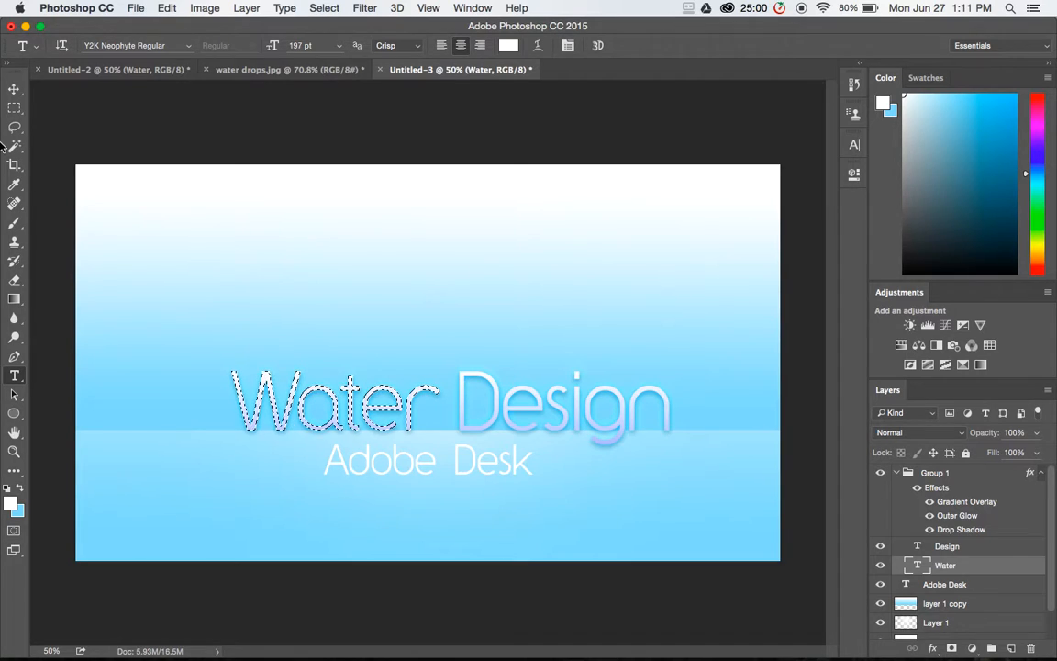
- Transfer the Water selection outline to water drops.jpg and place it over the drops in the photo's lower middle
click(13, 108)
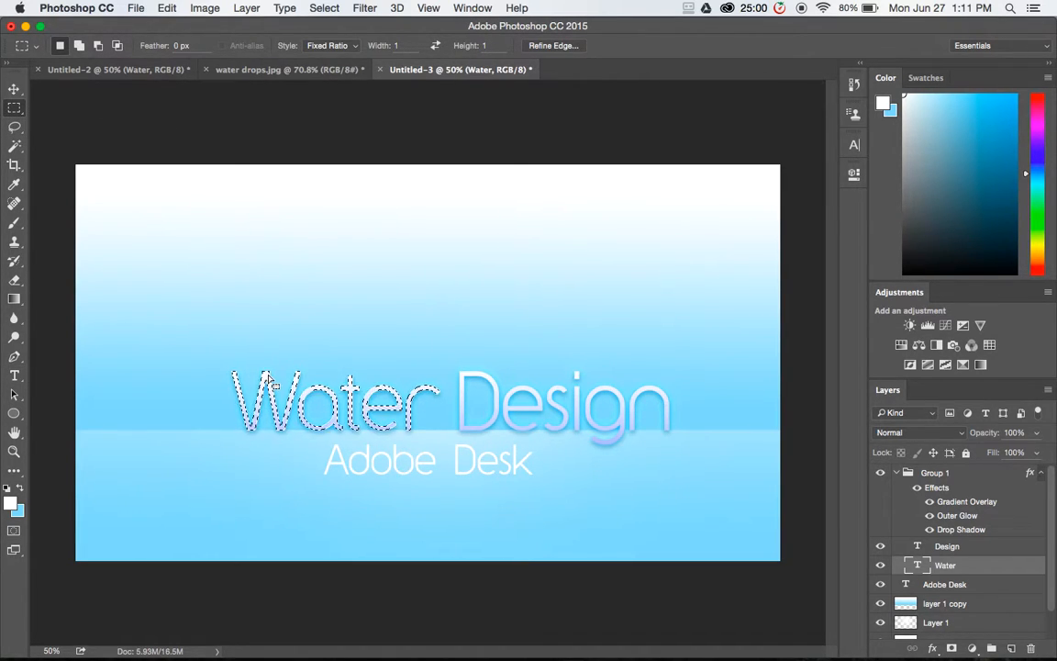
drag(266, 368, 251, 68)
click(252, 68)
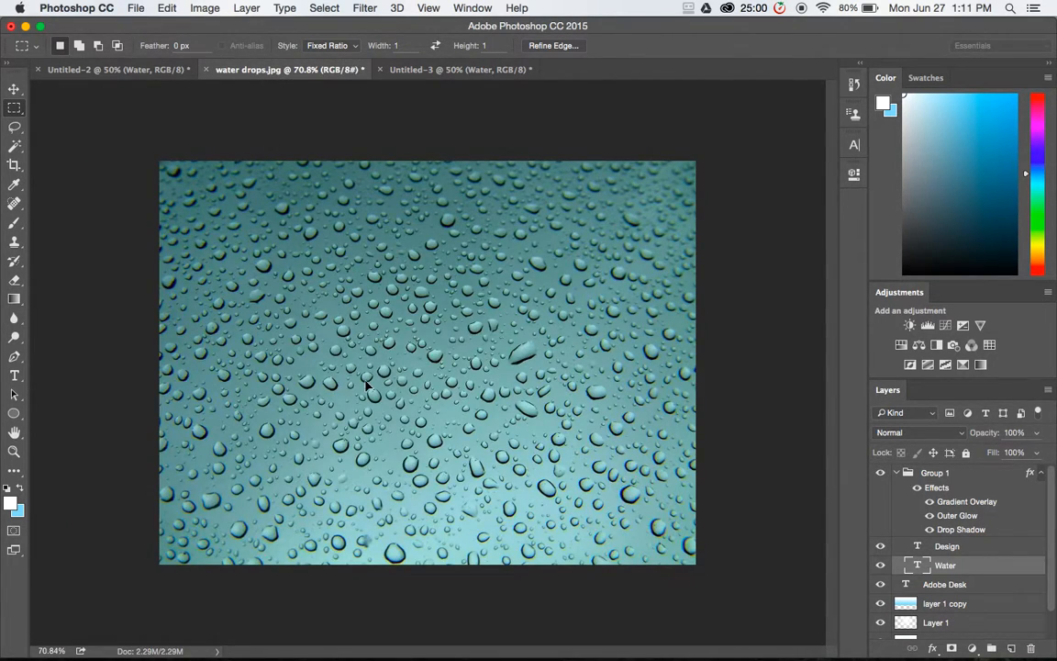
drag(366, 385, 339, 438)
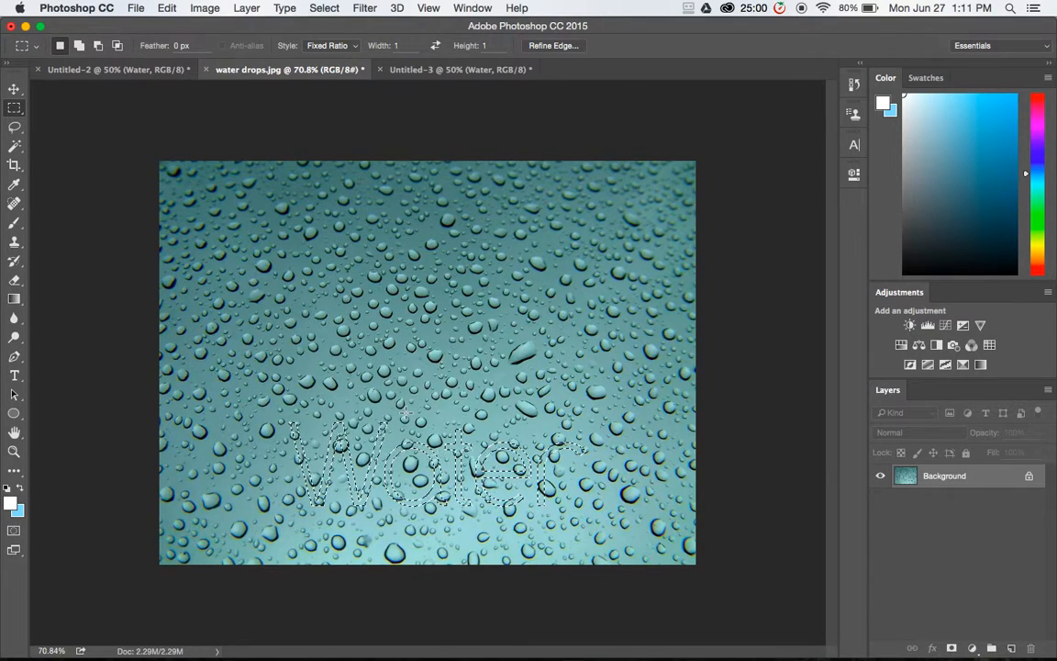
- Refine the edge of the Water-shaped selection with Feather 24.5 px, Smooth 20 and Shift Edge +50%
click(323, 7)
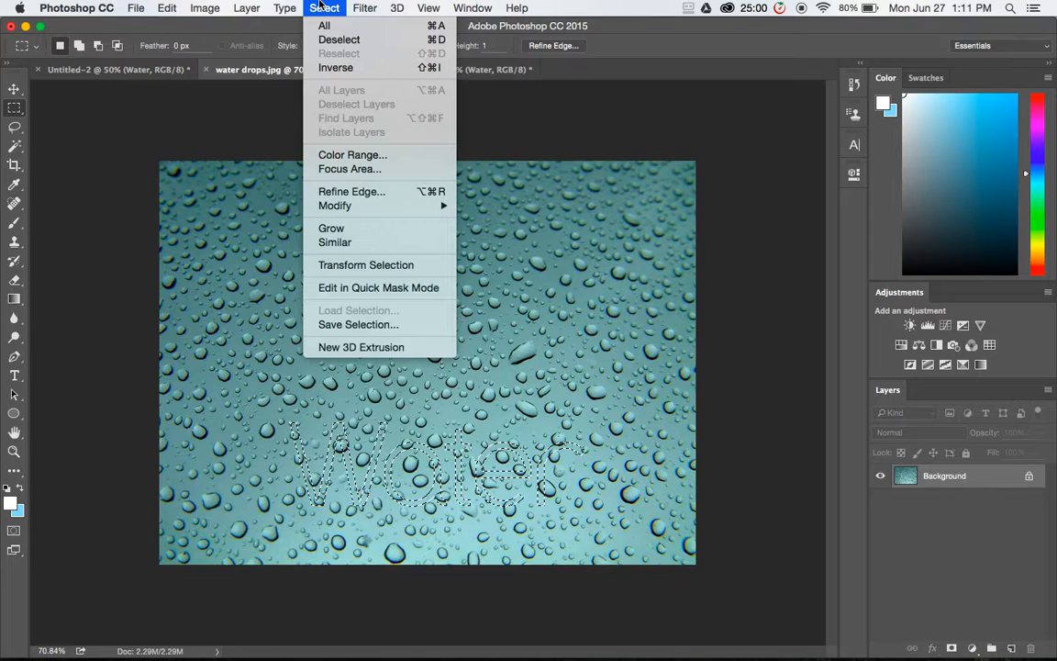
click(376, 192)
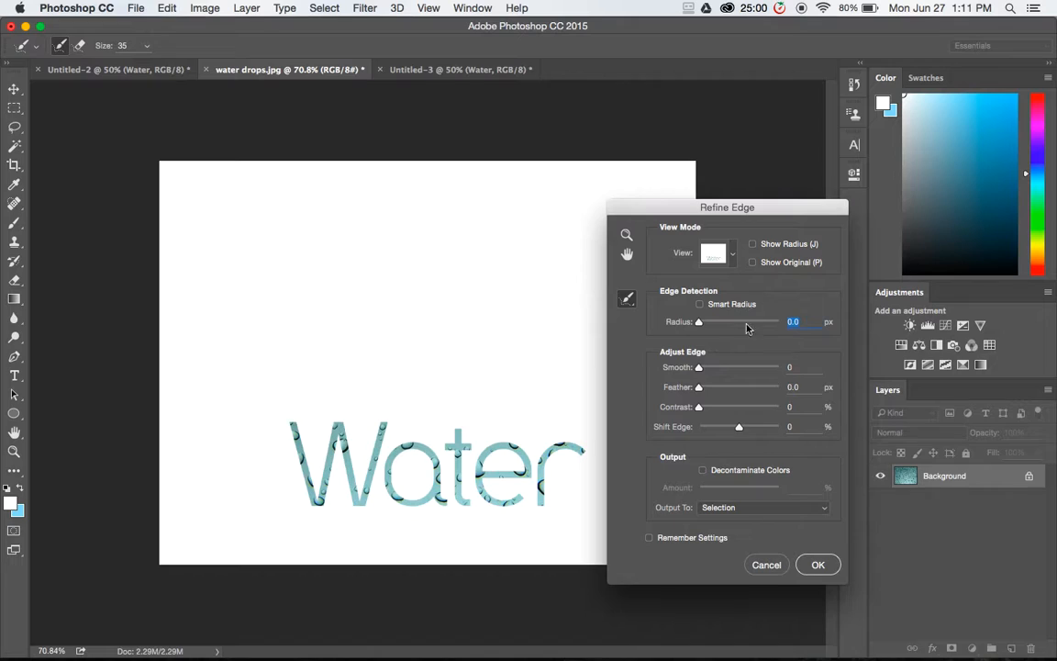
drag(700, 390, 735, 392)
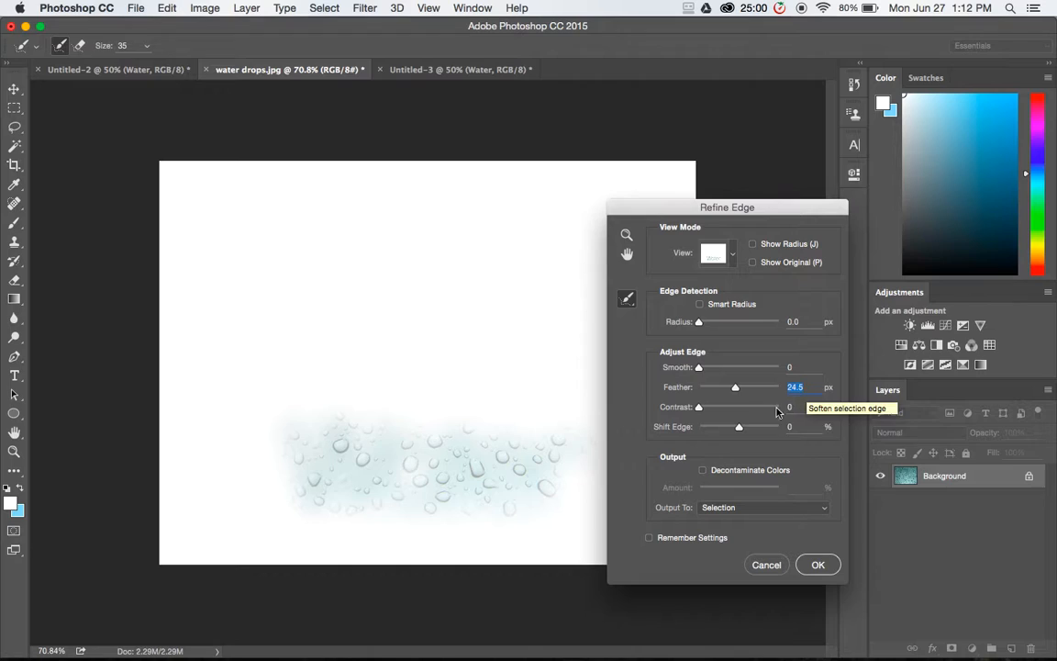
drag(699, 368, 717, 373)
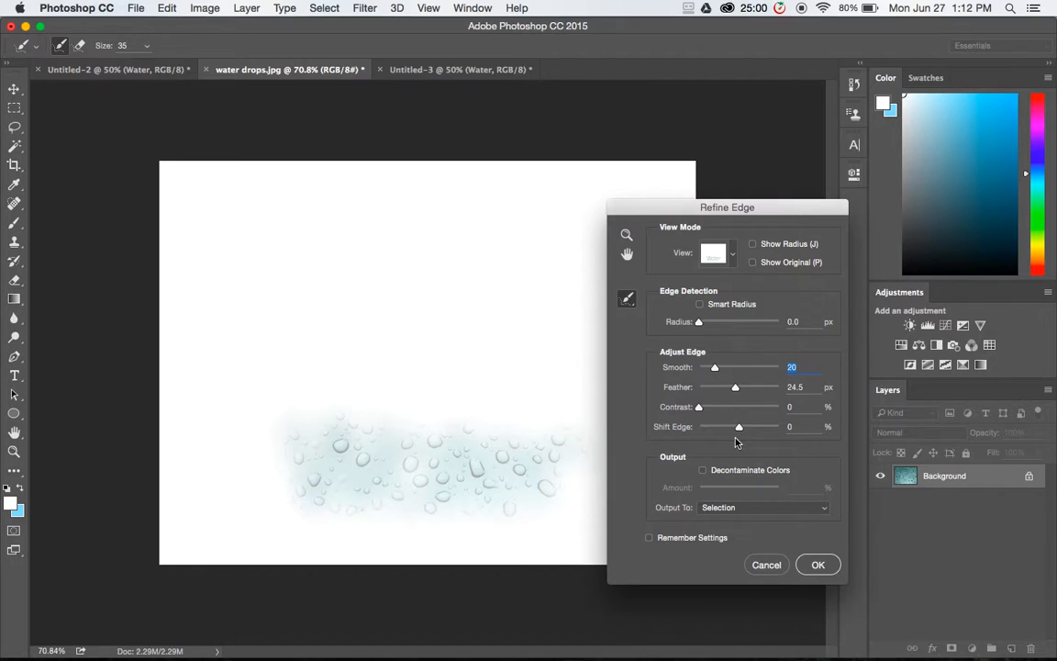
drag(740, 430, 758, 431)
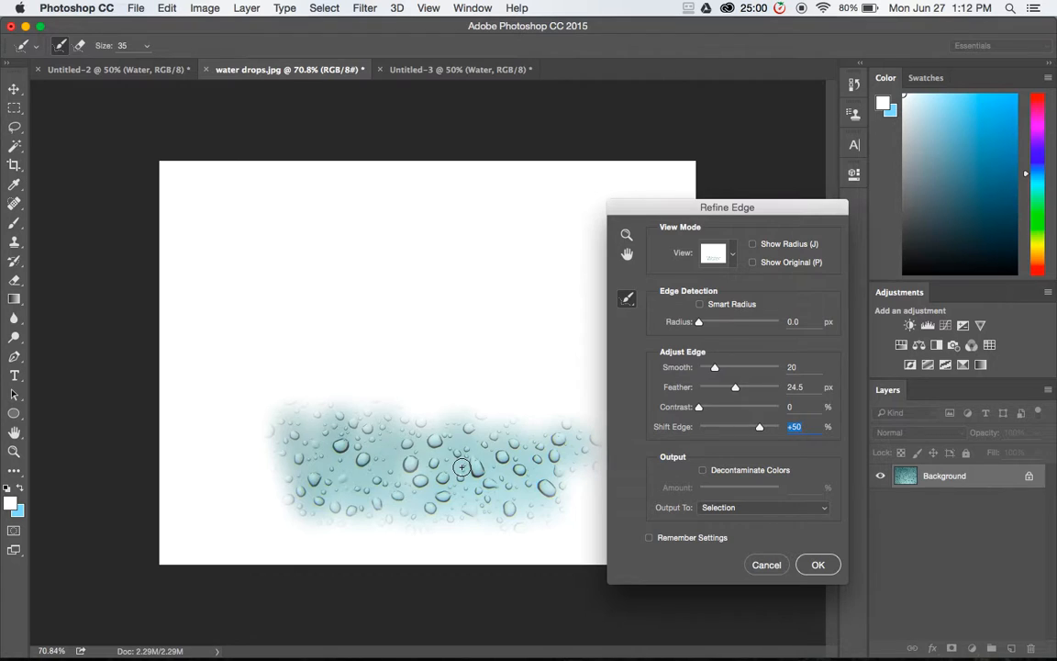
click(818, 565)
- Copy the selected drops into Untitled-3, move their layer above Group 1 and set its blend mode to Overlay
key(m)
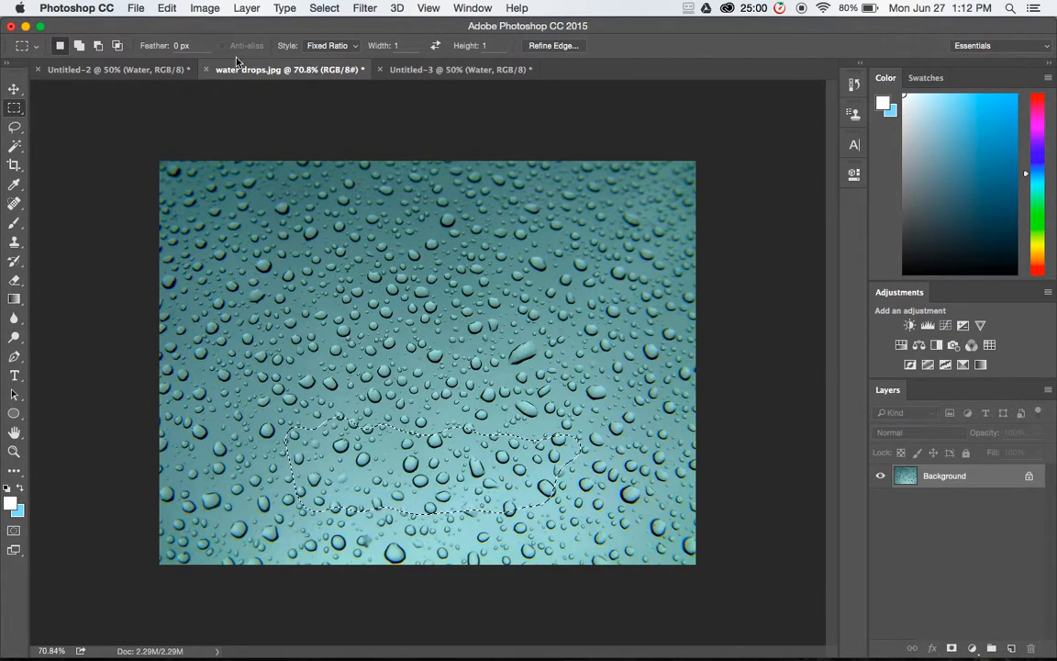
click(428, 71)
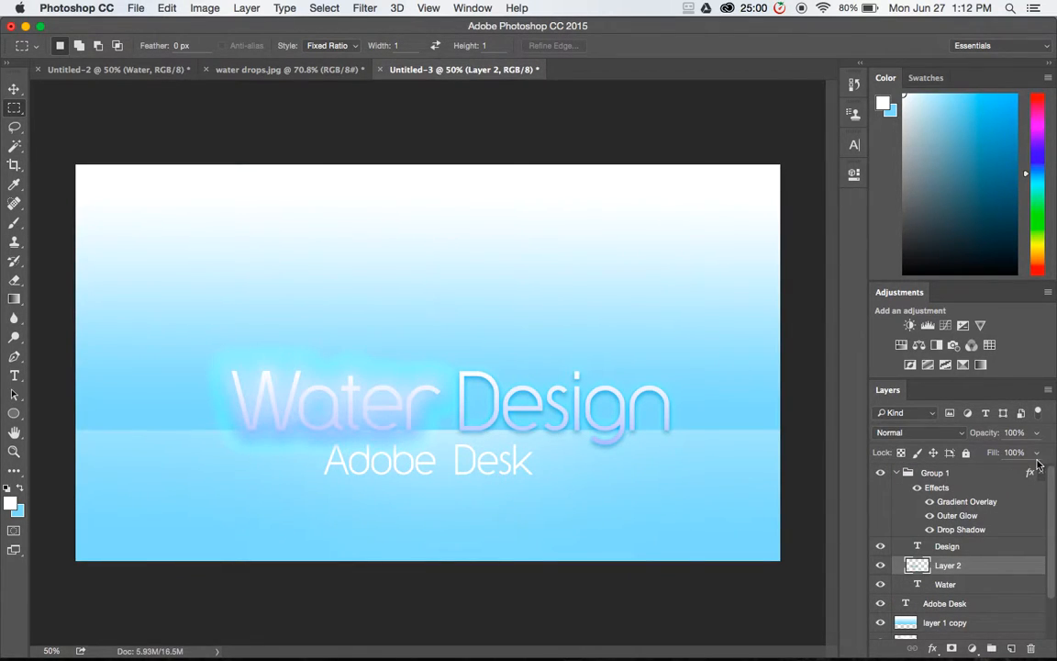
drag(962, 574, 956, 472)
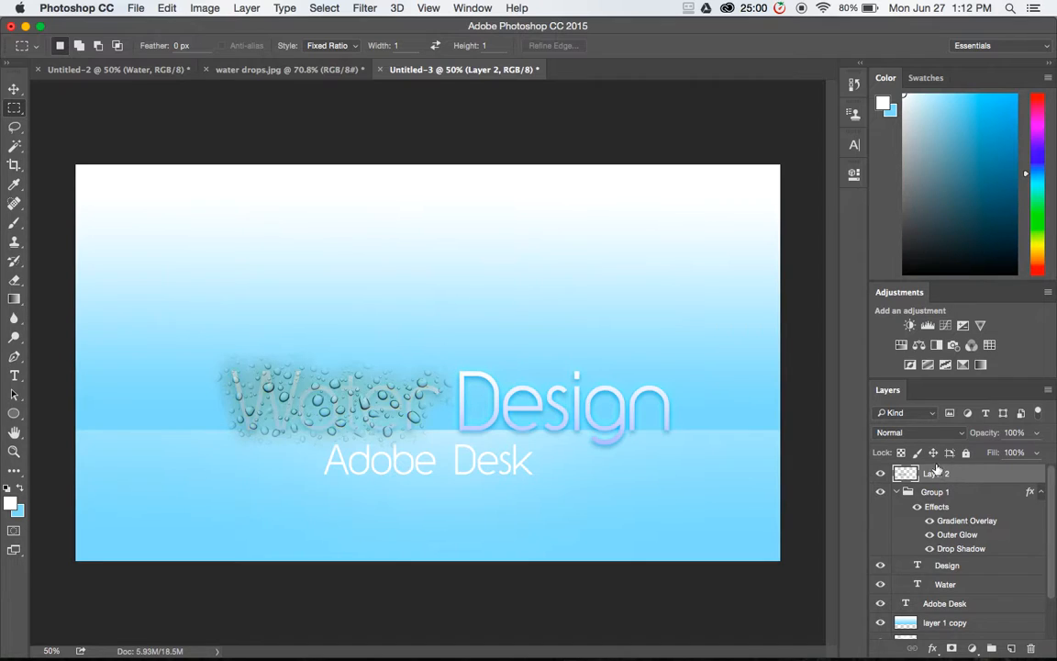
click(963, 433)
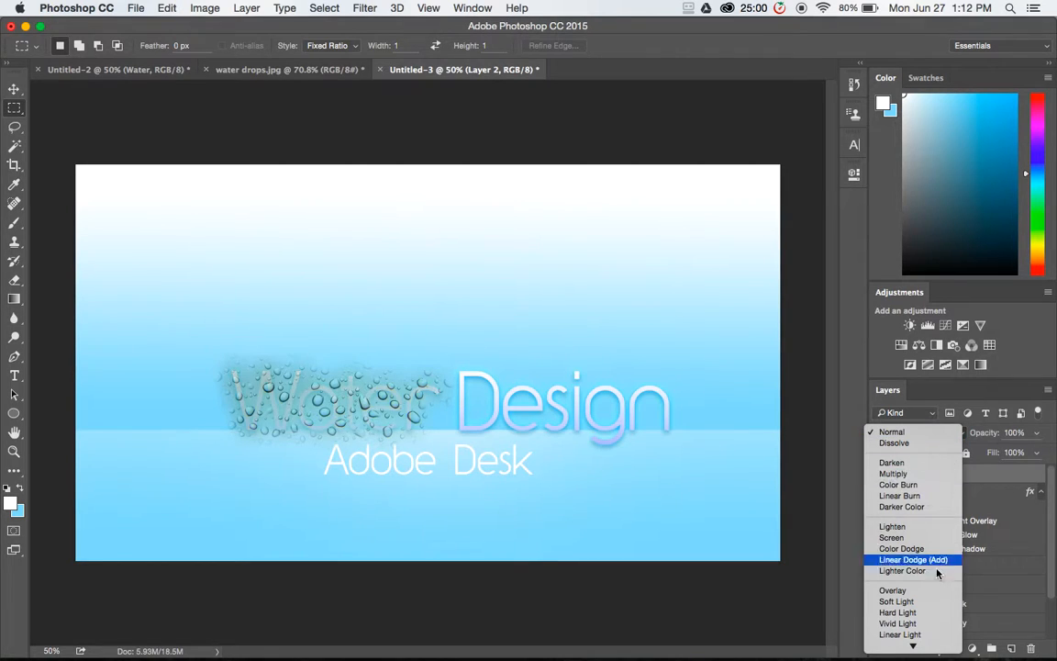
click(925, 592)
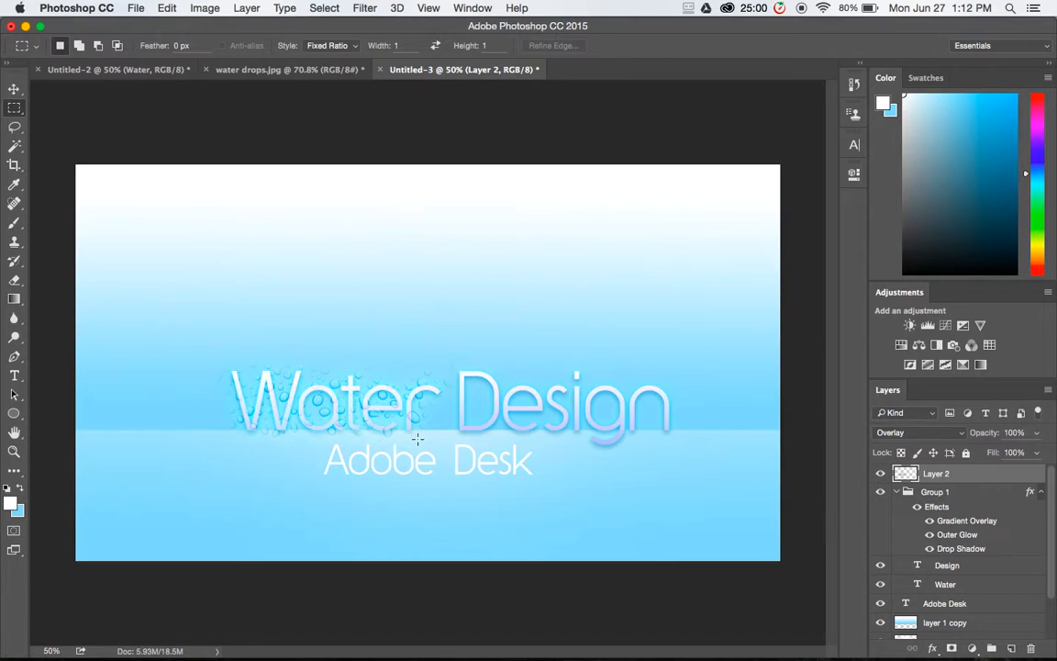
- Load the Design text outline as a selection and transfer it to water drops.jpg, over the drops in the photo's upper middle
click(956, 569)
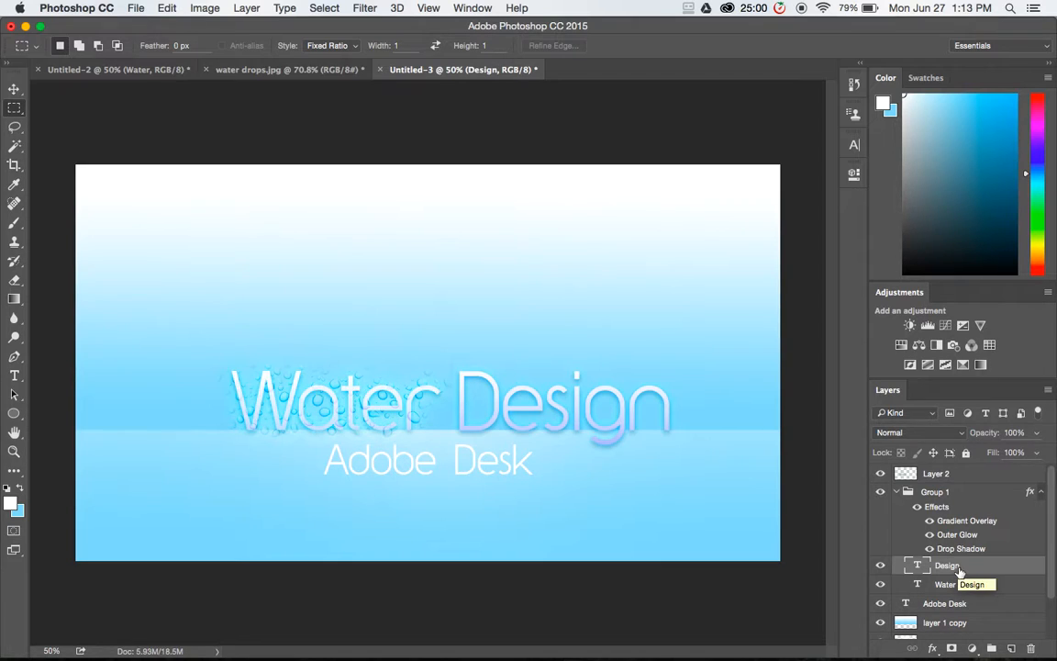
super+click(920, 566)
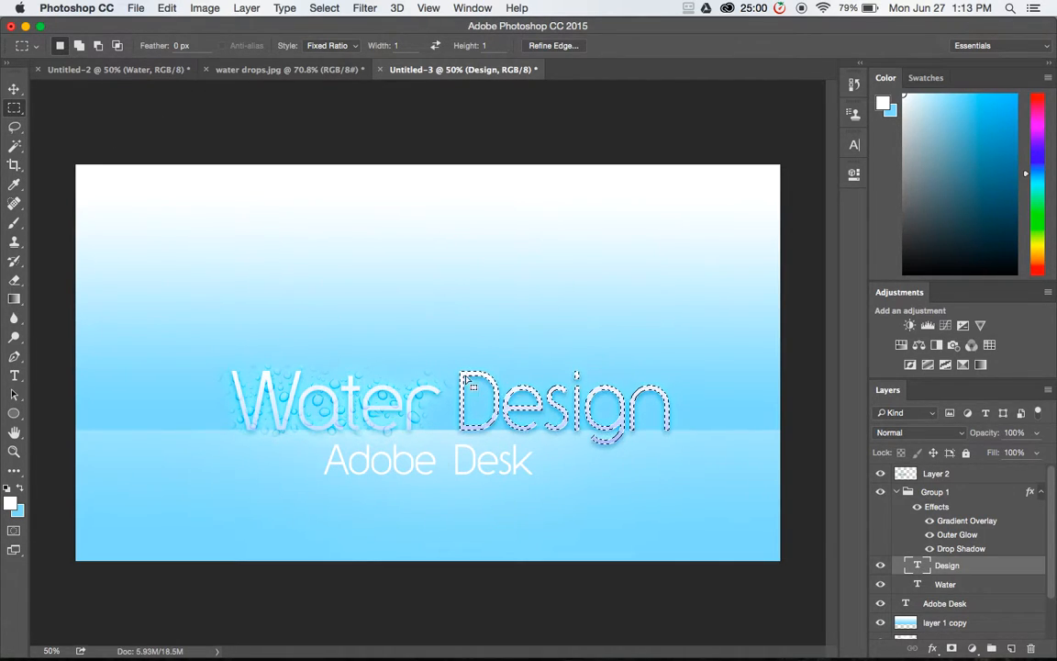
drag(461, 373, 279, 70)
drag(338, 293, 271, 244)
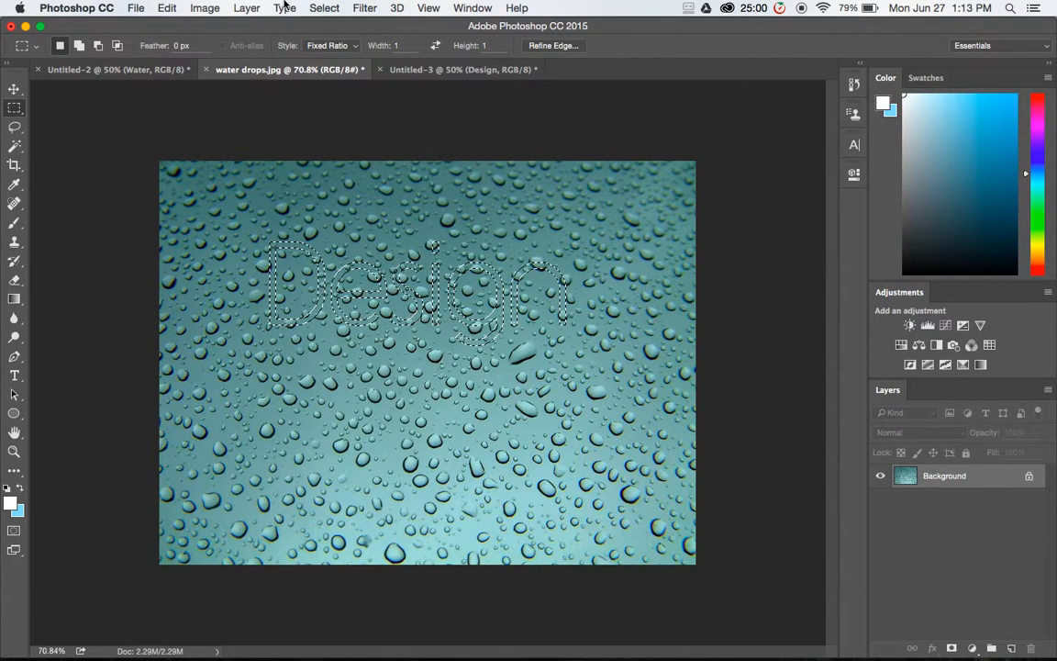
- Refine the edge of the Design-shaped selection with Feather 24.5 px, Smooth 20 and Shift Edge 50%
click(324, 7)
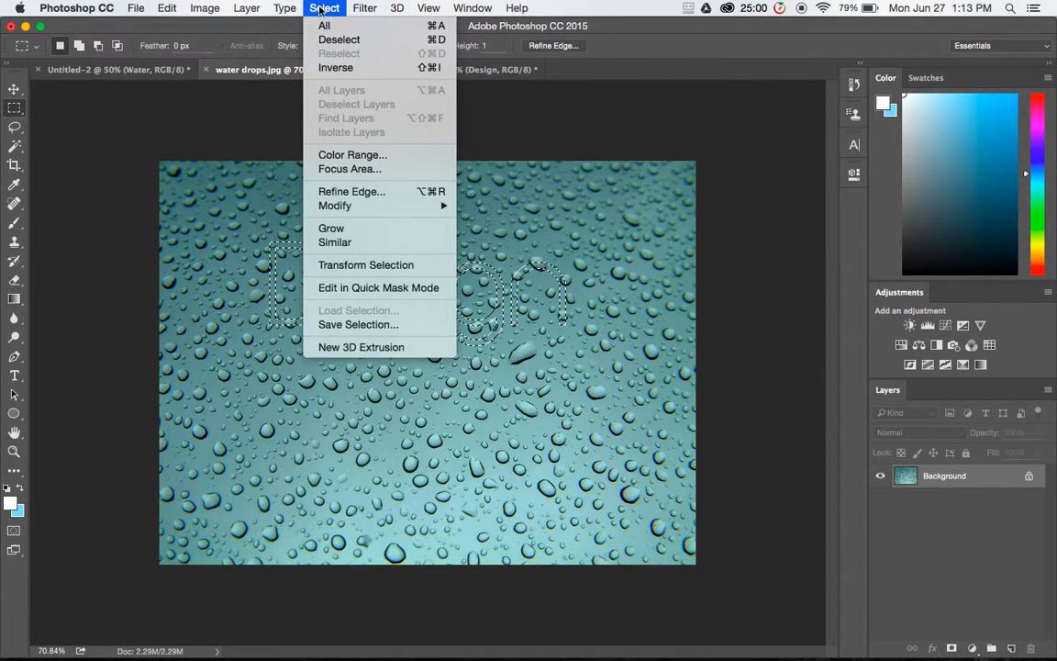
click(372, 193)
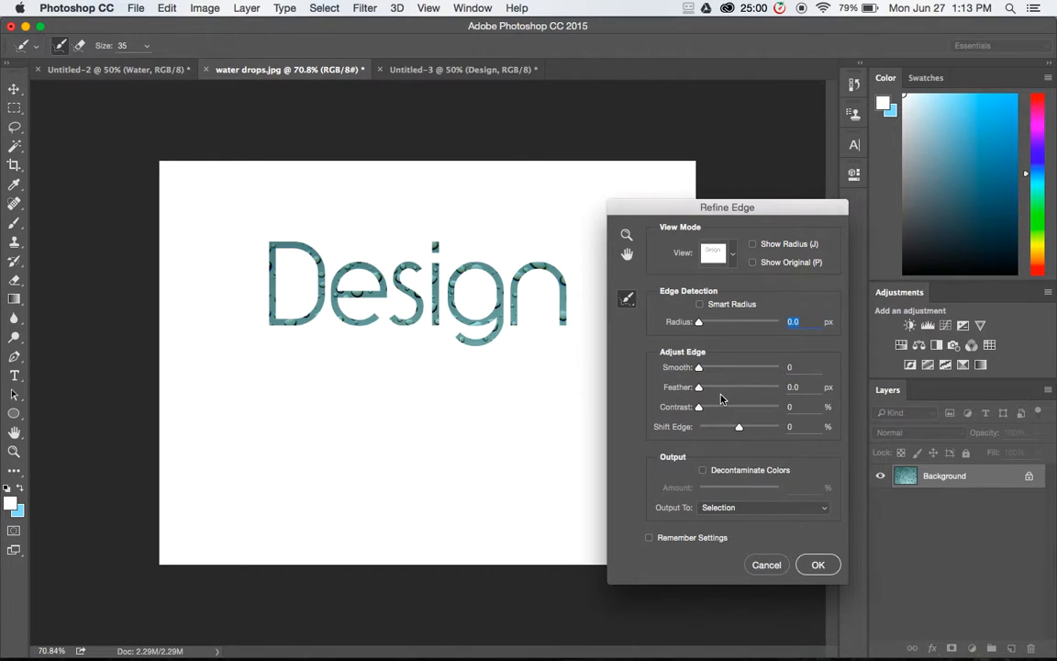
key(Tab)
key(Tab)
text(24.5)
click(804, 365)
text(20)
key(Tab)
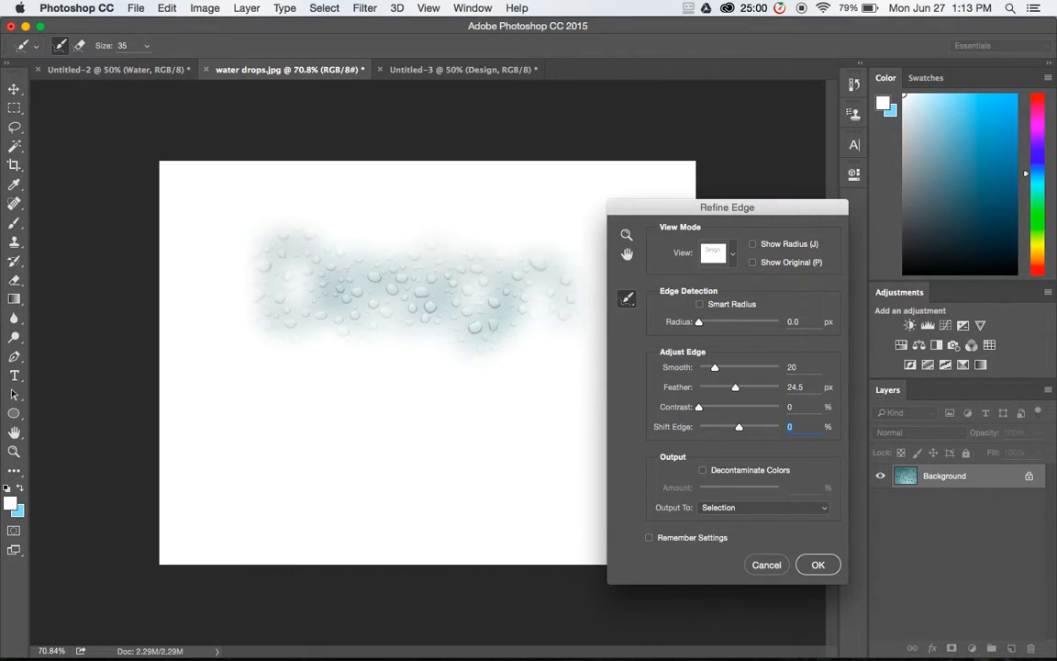
text(50)
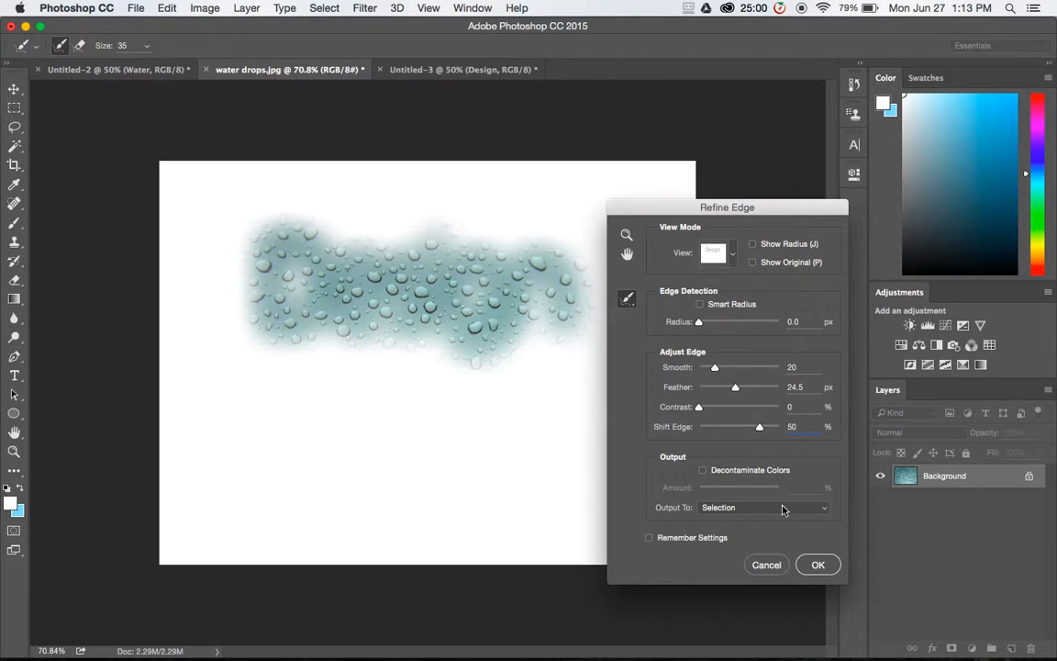
click(817, 564)
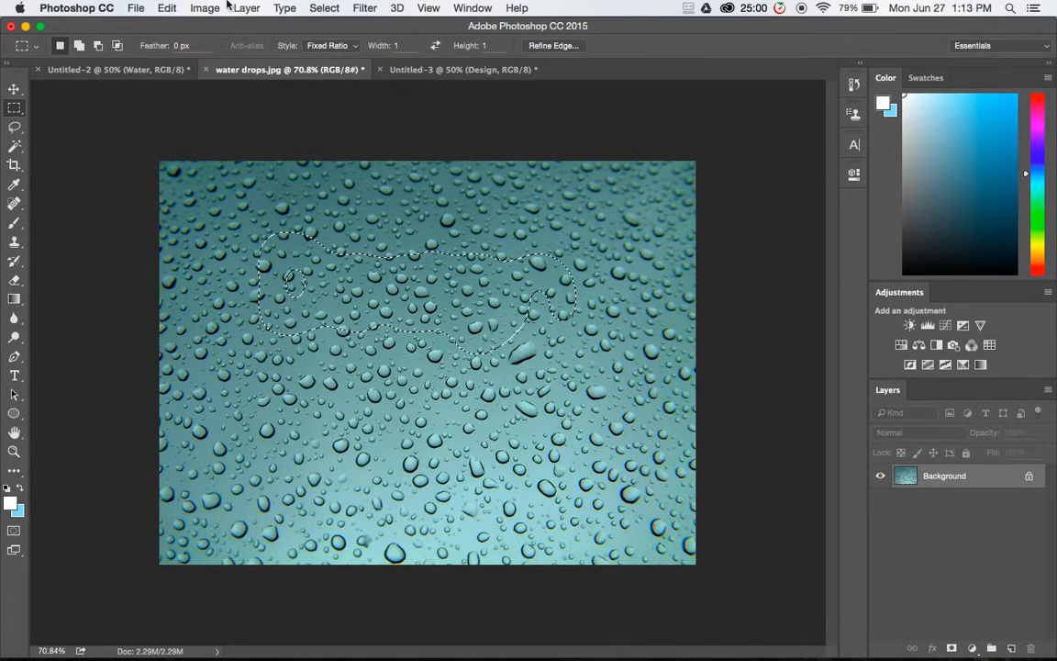
- Paste the copied drops into Untitled-3, move their layer above Layer 2 and set its blend mode to Overlay
click(433, 75)
key(super+v)
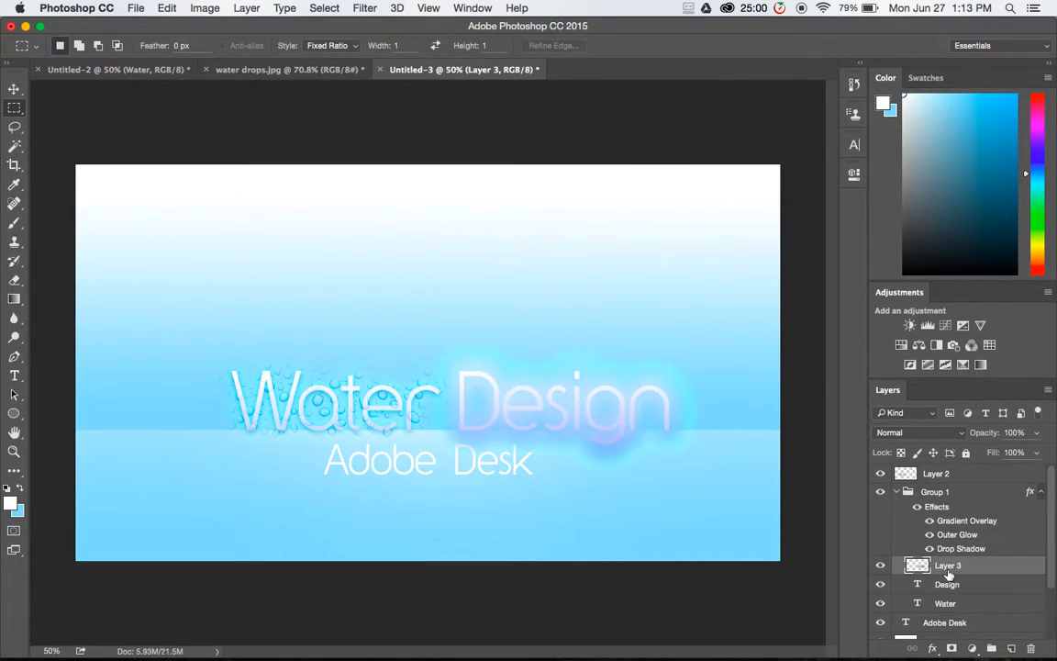
drag(936, 473, 948, 473)
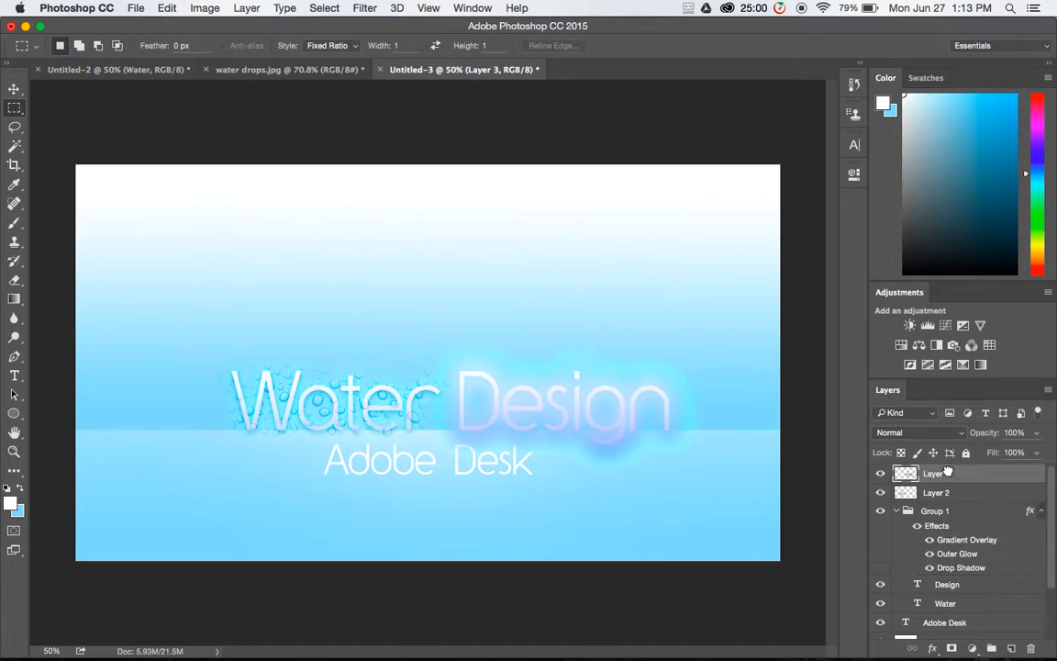
click(938, 435)
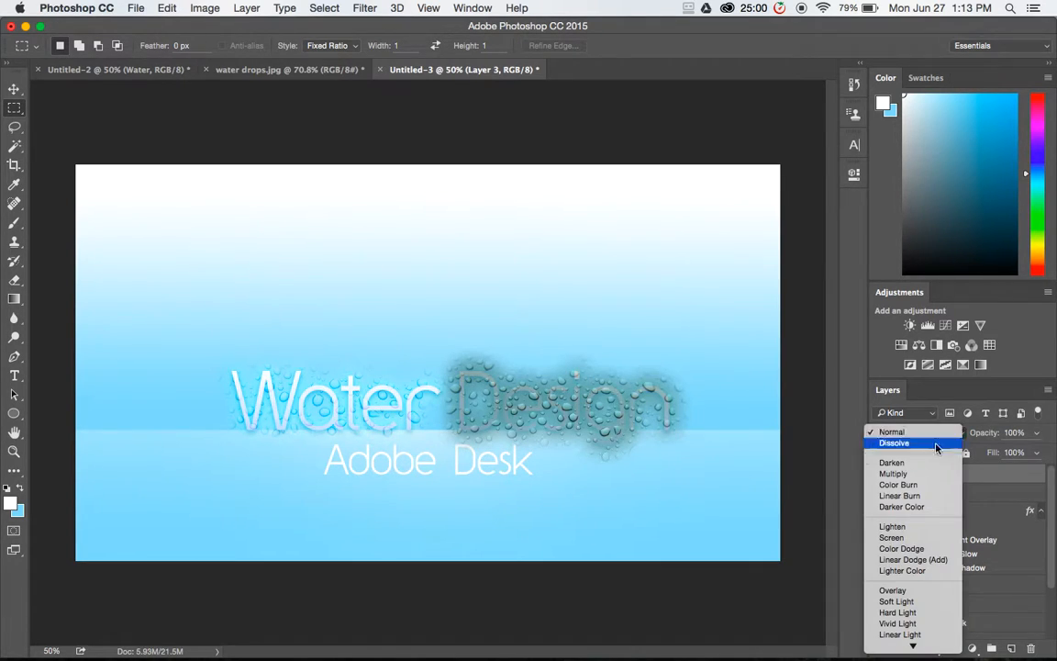
click(913, 592)
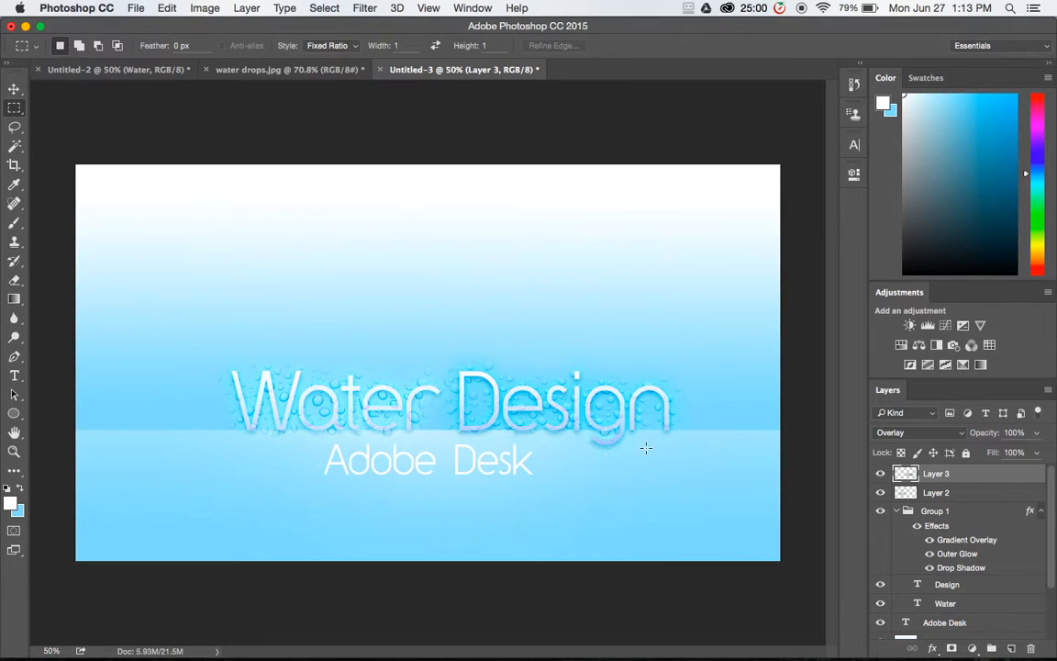
- Switch back to the water drops.jpg document
click(284, 69)
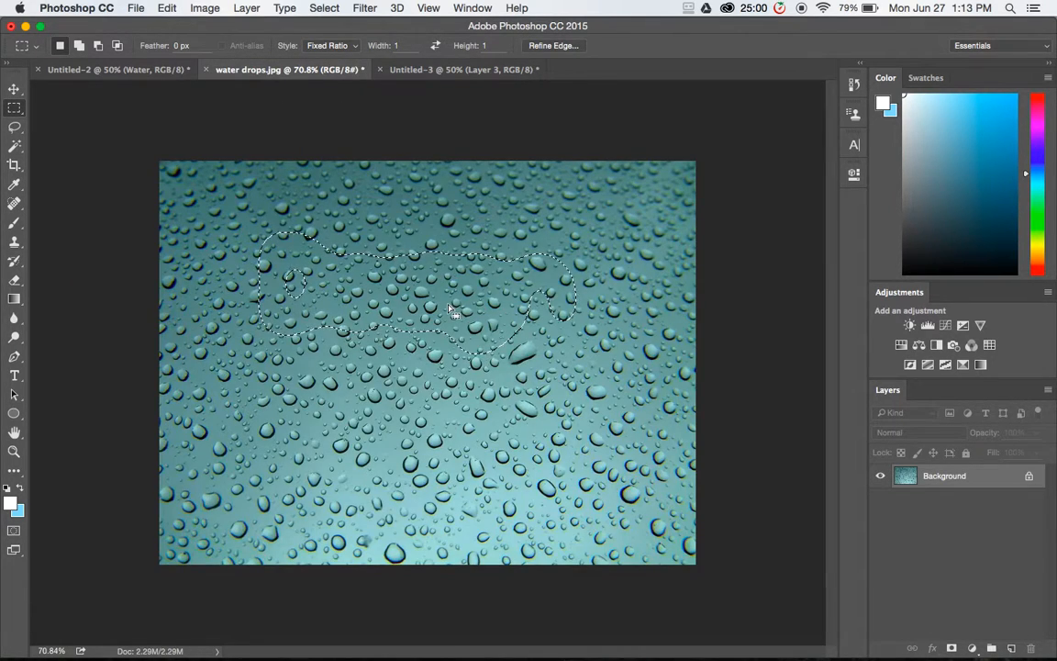
key(v)
drag(470, 332, 440, 264)
key(super+z)
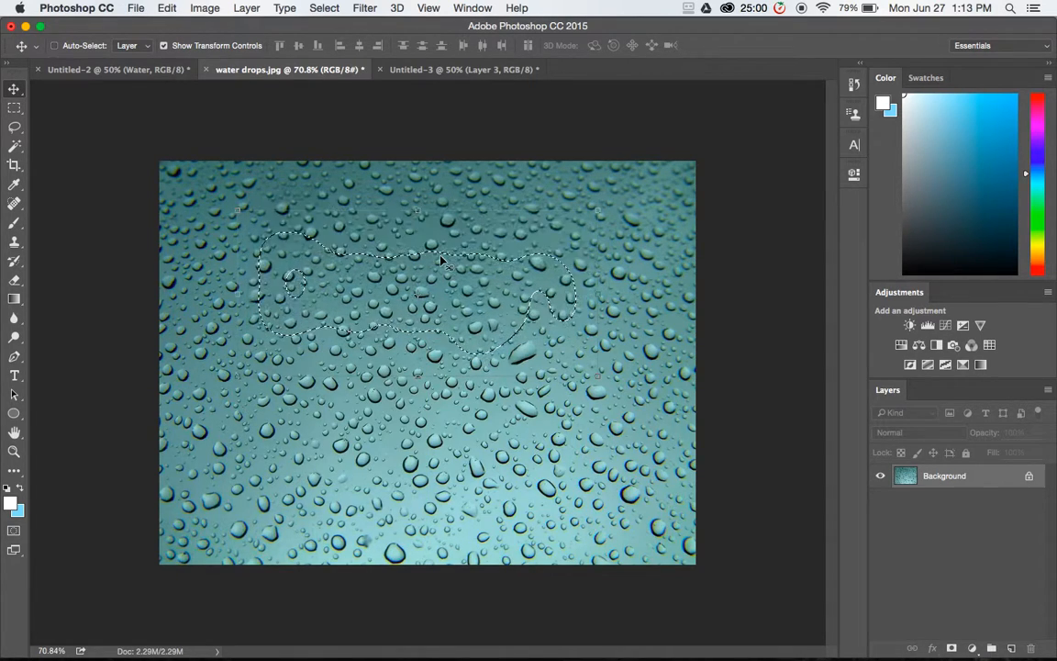
- Shift only the selection outline to the larger drops in the photo's lower right and copy that area into Untitled-3 above Layer 3
click(14, 108)
drag(419, 302, 514, 475)
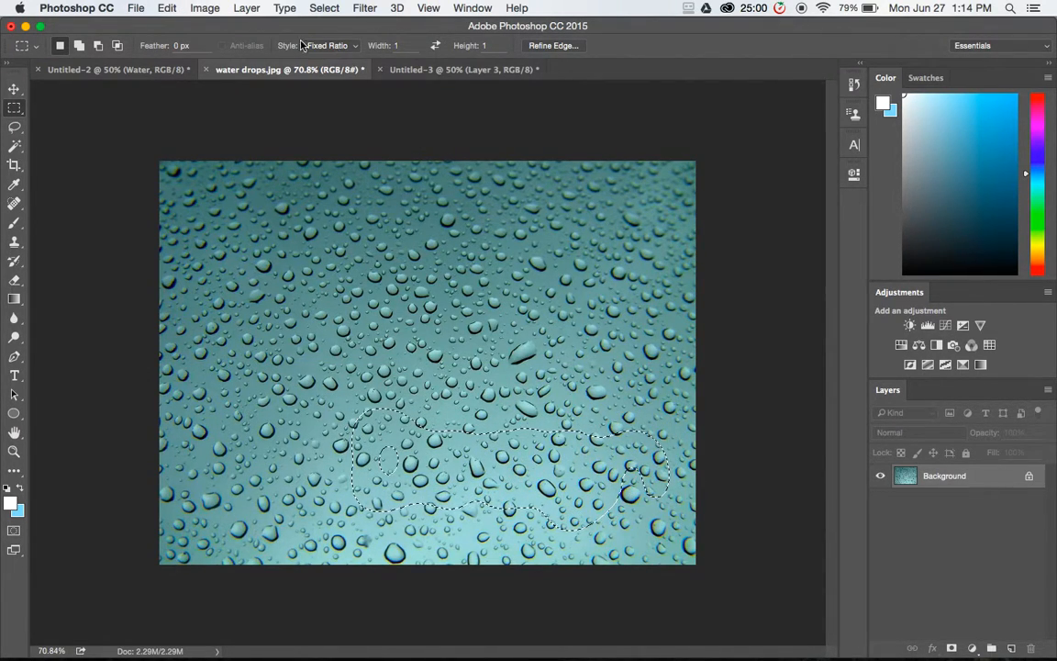
click(444, 74)
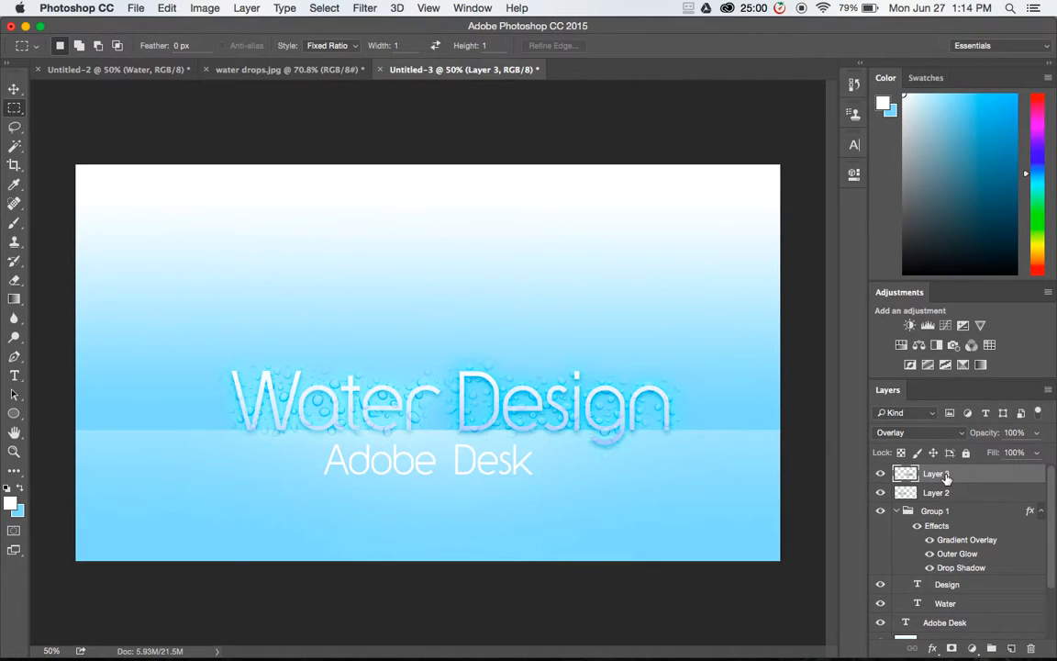
key(super+v)
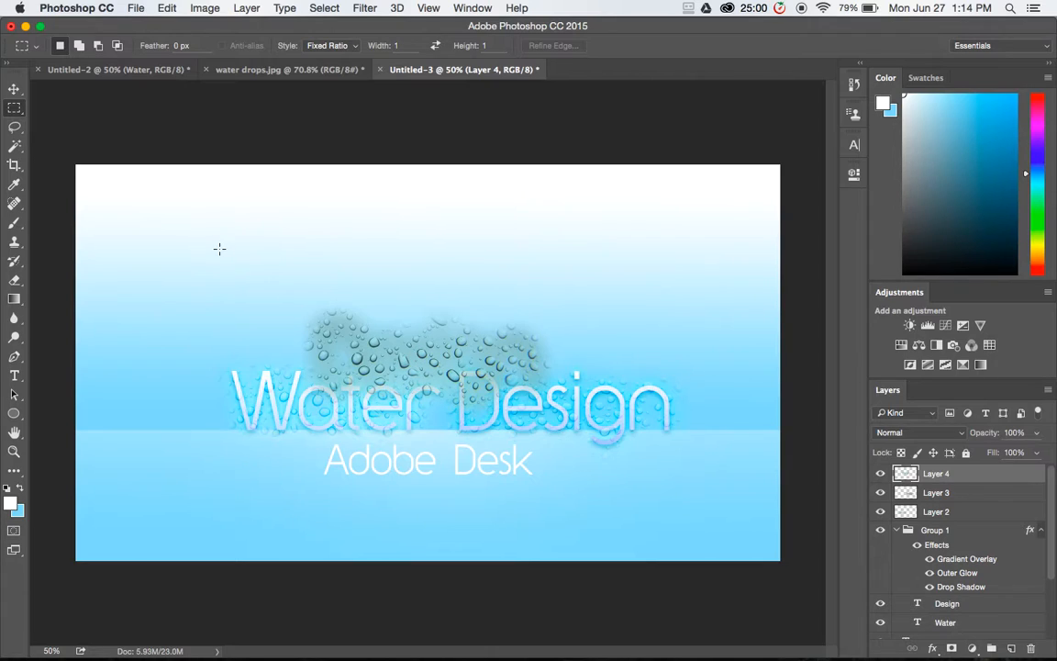
- Move the newly pasted drops over the word Design and set their layer's blend mode to Overlay
click(14, 89)
drag(393, 349, 529, 392)
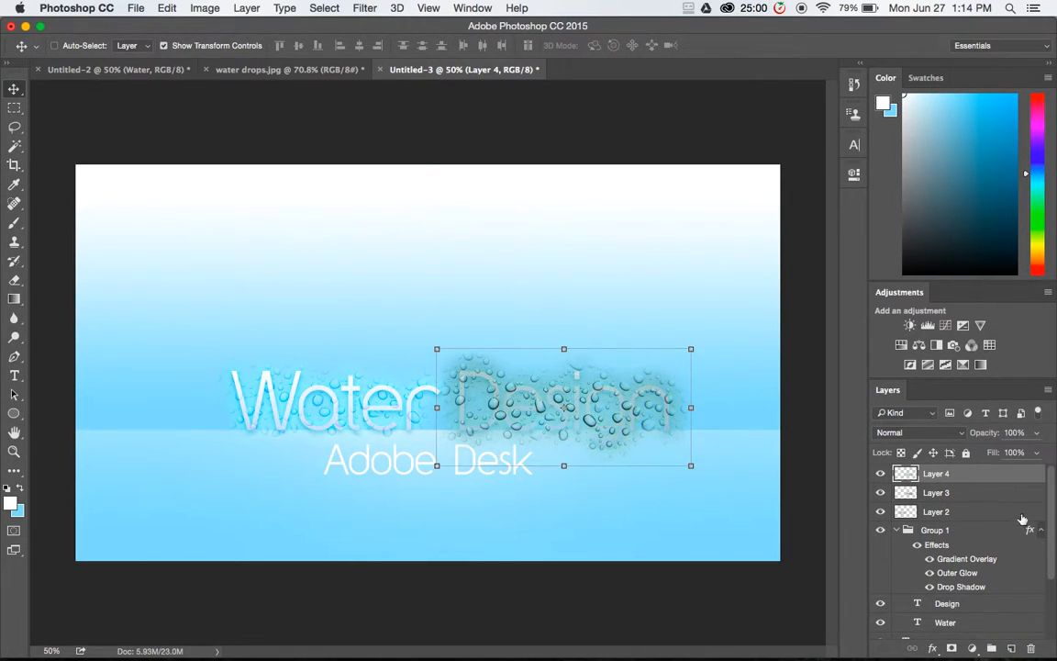
click(918, 432)
click(923, 593)
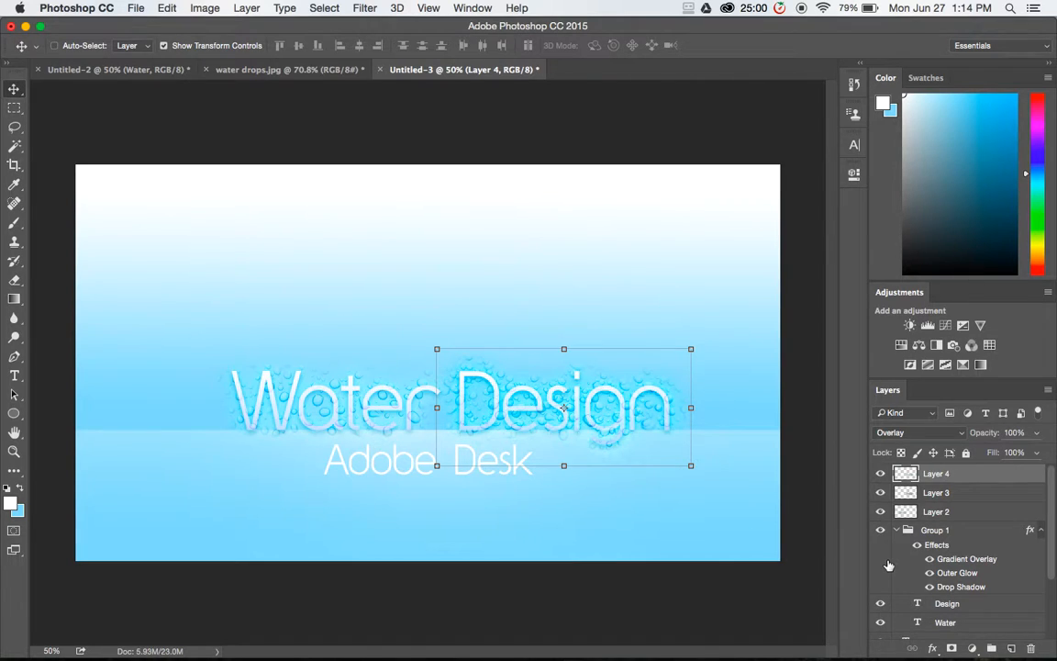
- Step back through the history to remove the extra drops of Layer 4 over the word Design
click(946, 511)
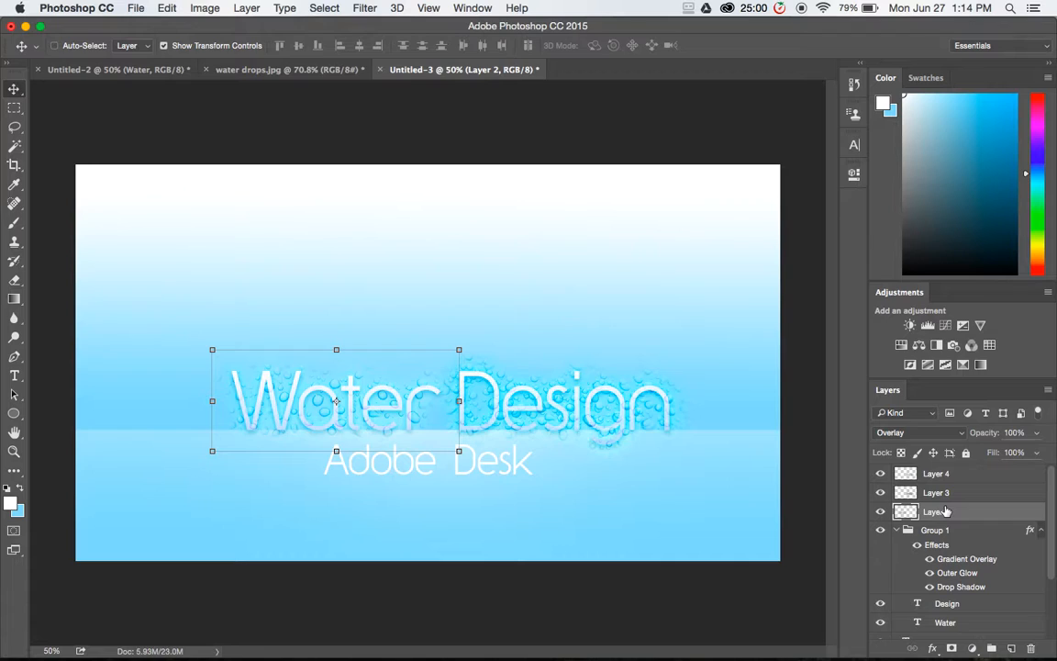
key(alt+super+z)
key(alt+super+z)
key(alt+super+z)
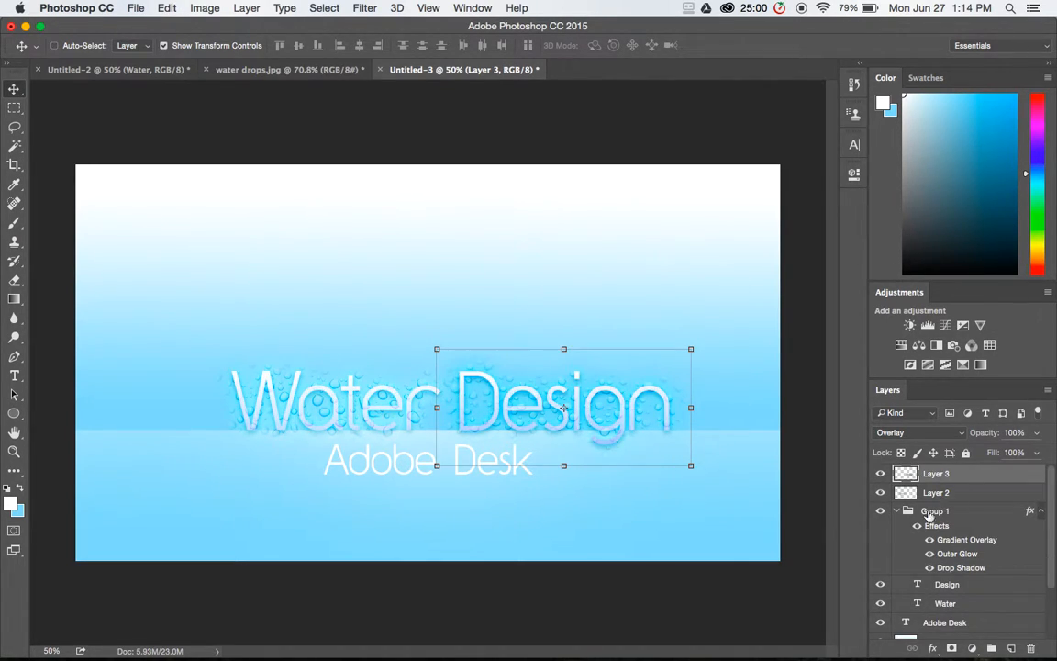
- Move the Water and Design text layers together slightly upward, so the title sits just above the horizon line
click(14, 107)
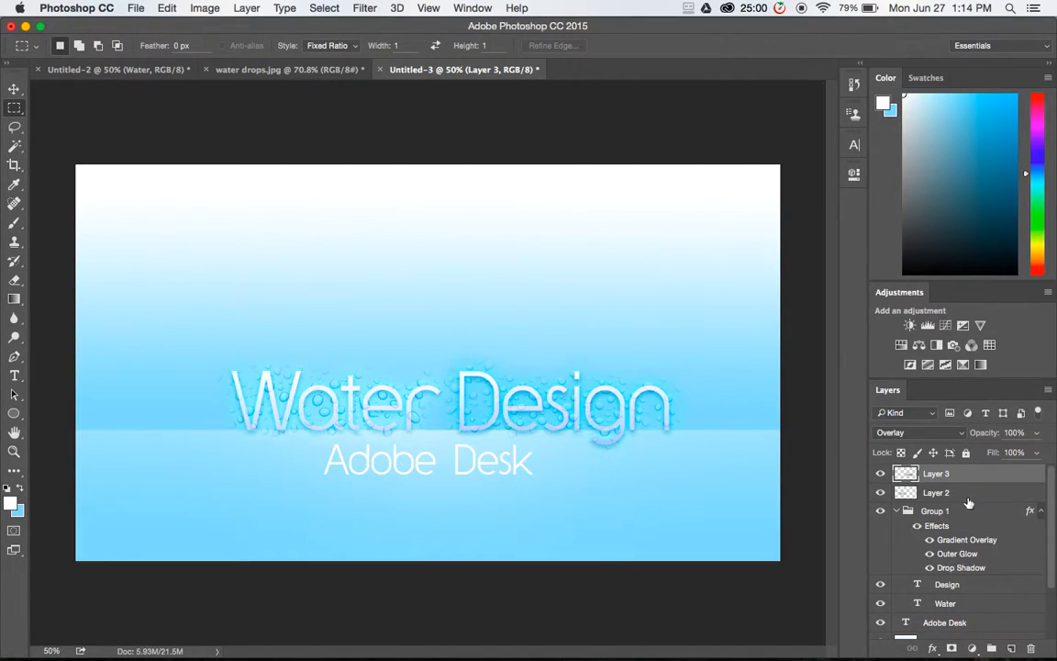
click(953, 606)
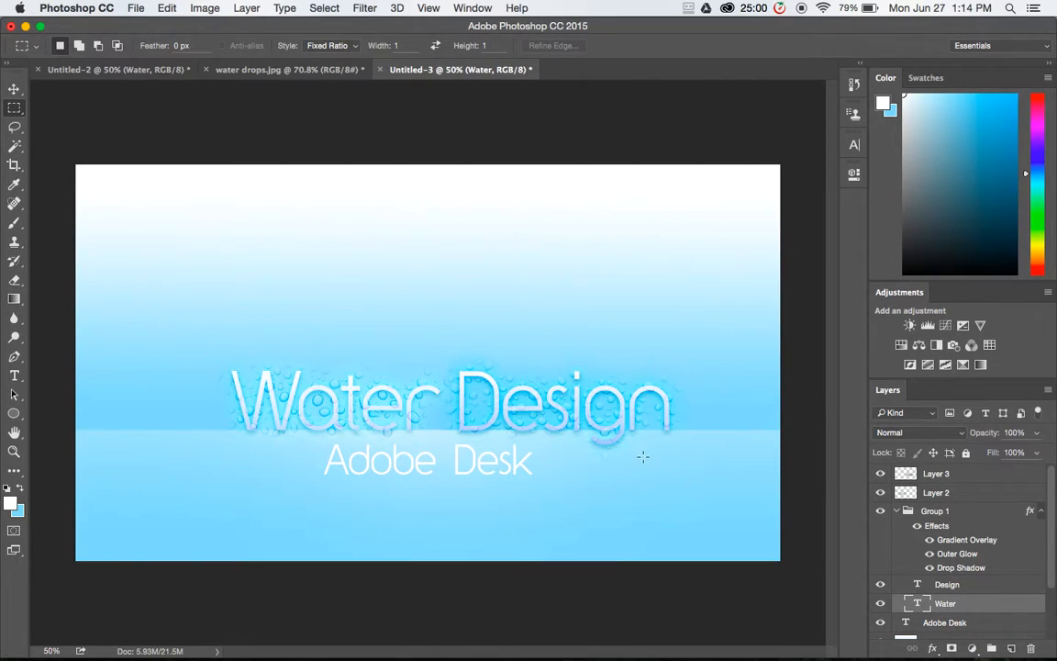
shift+click(945, 589)
drag(745, 418, 739, 406)
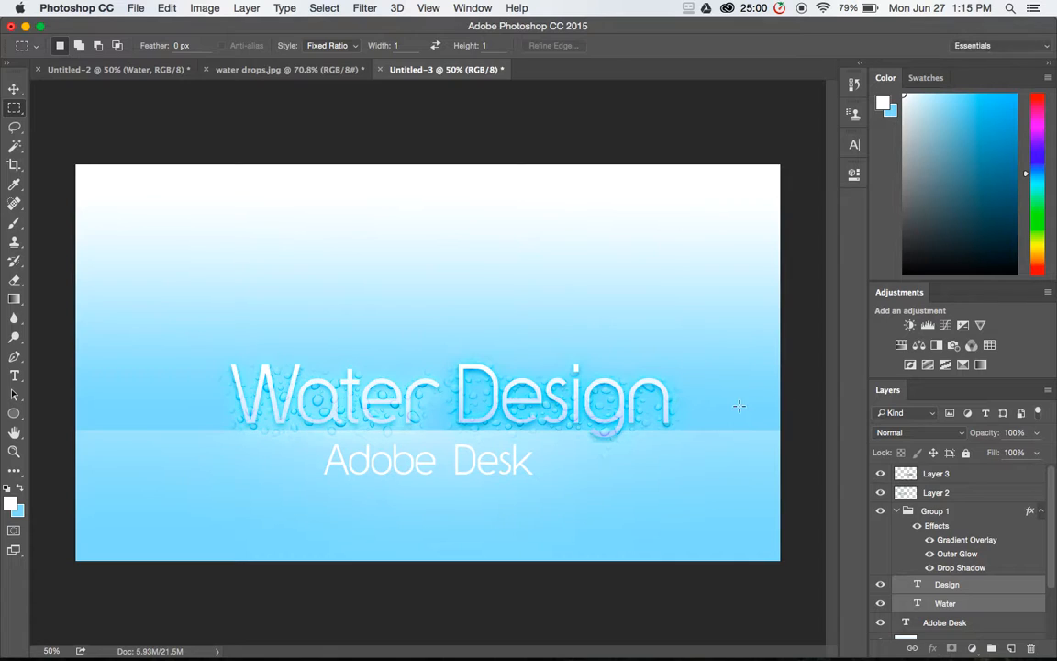
- Move both water drop layers, Layer 2 and Layer 3, together slightly upward to realign them with the title
click(955, 497)
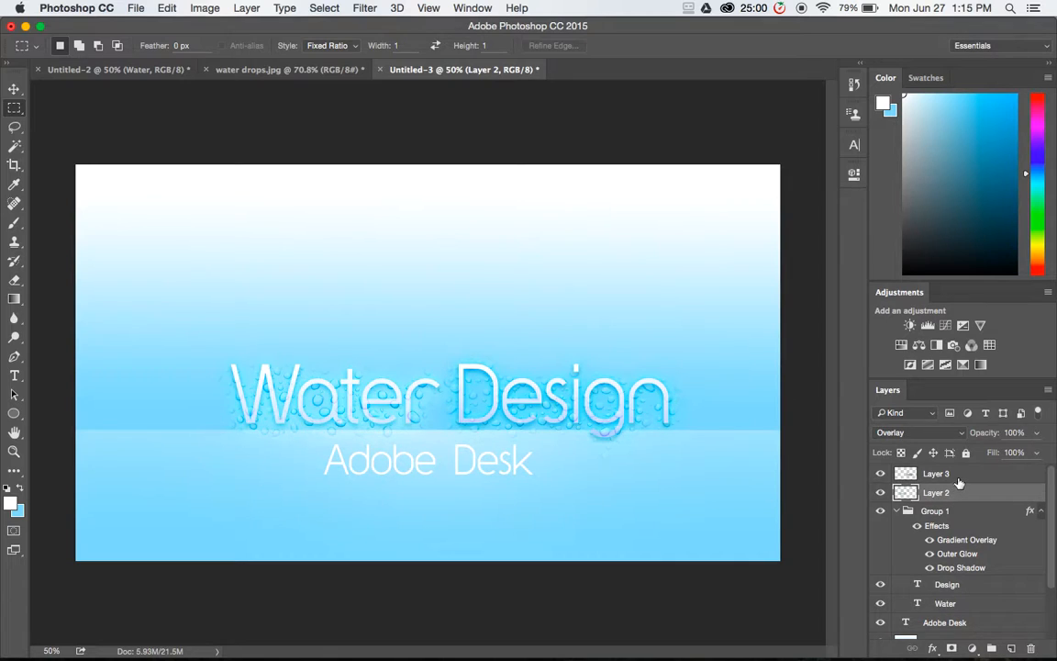
shift+click(958, 476)
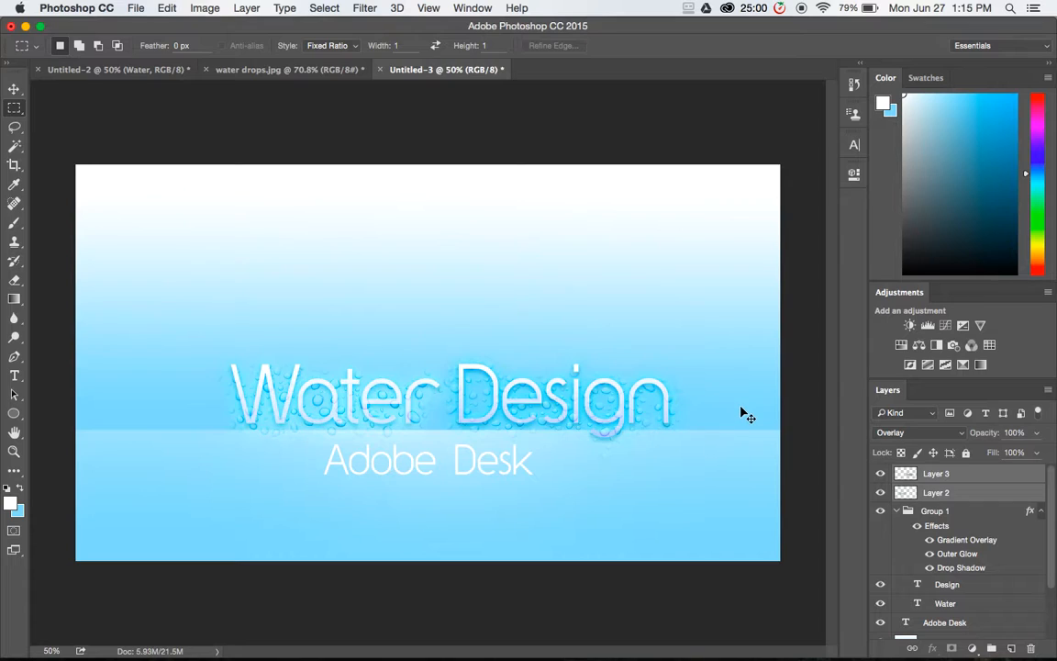
drag(744, 415, 741, 399)
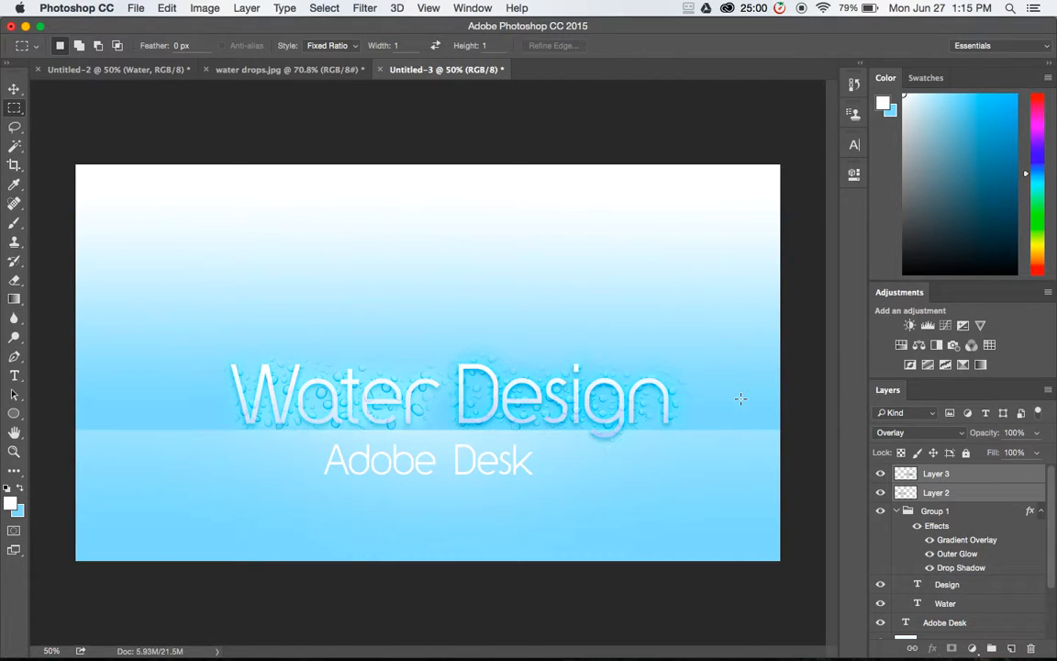